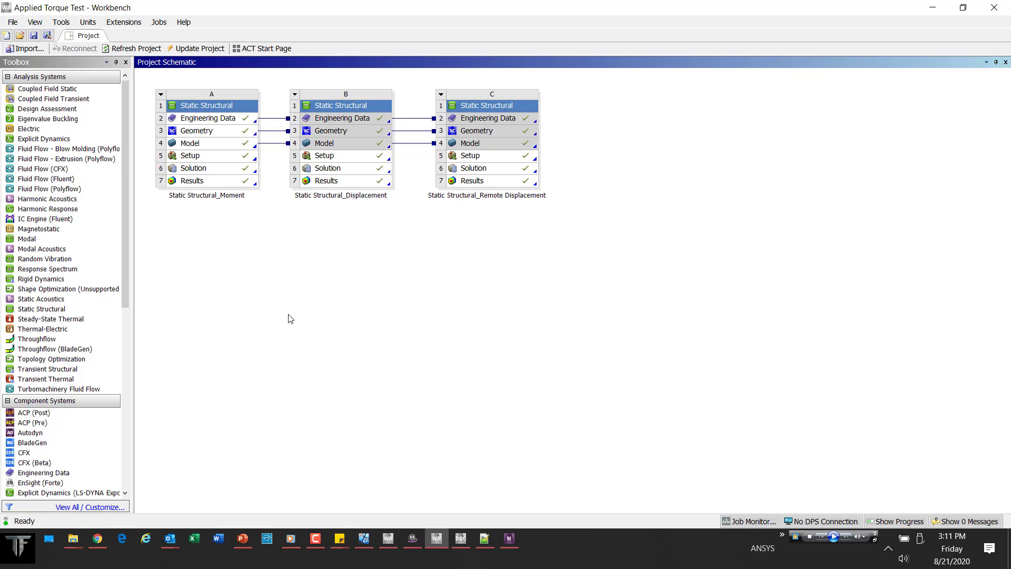
Look over the results of the moment, displacement and remote displacement static structural systems in the project schematic
click(211, 182)
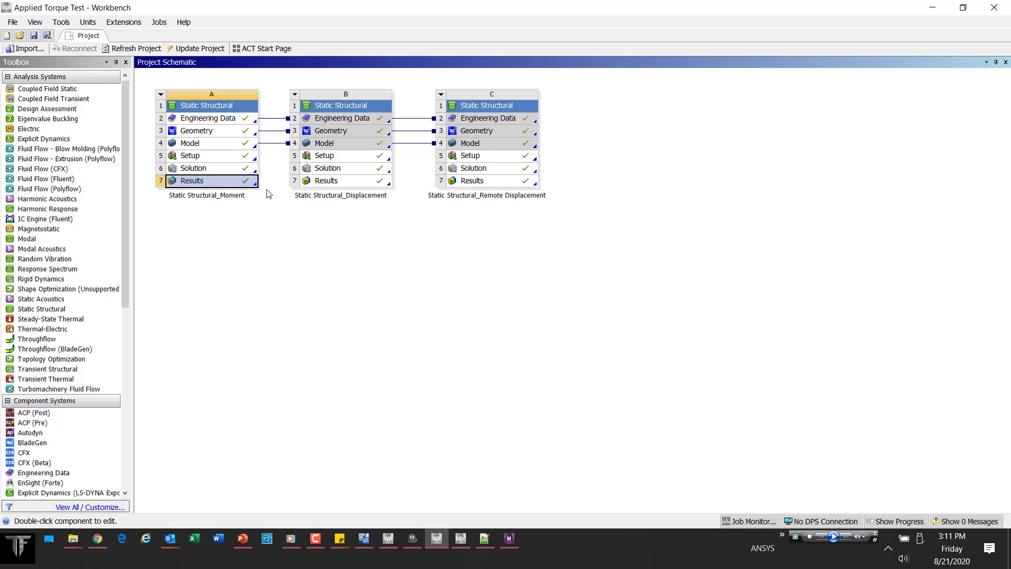
click(335, 182)
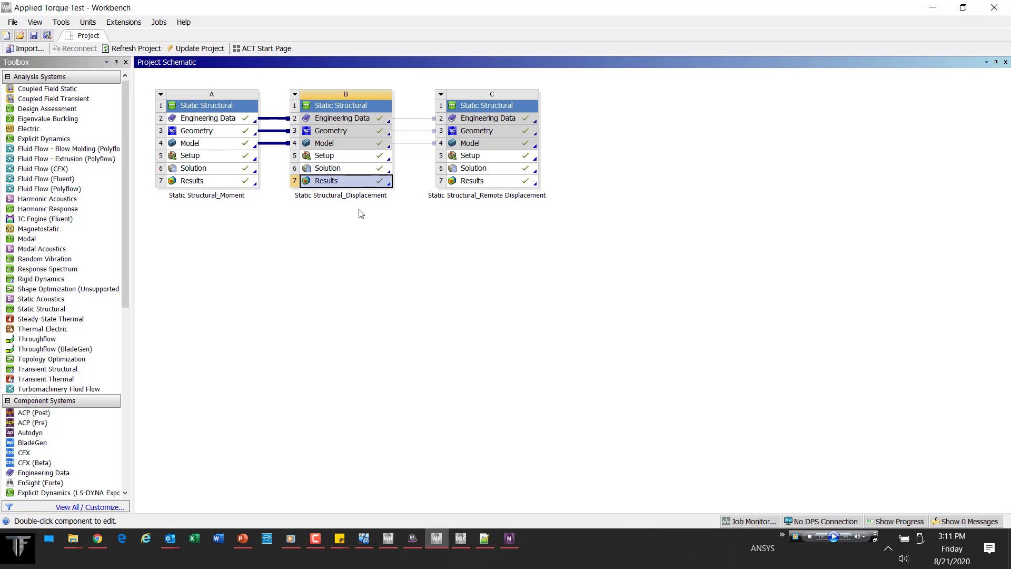
click(476, 181)
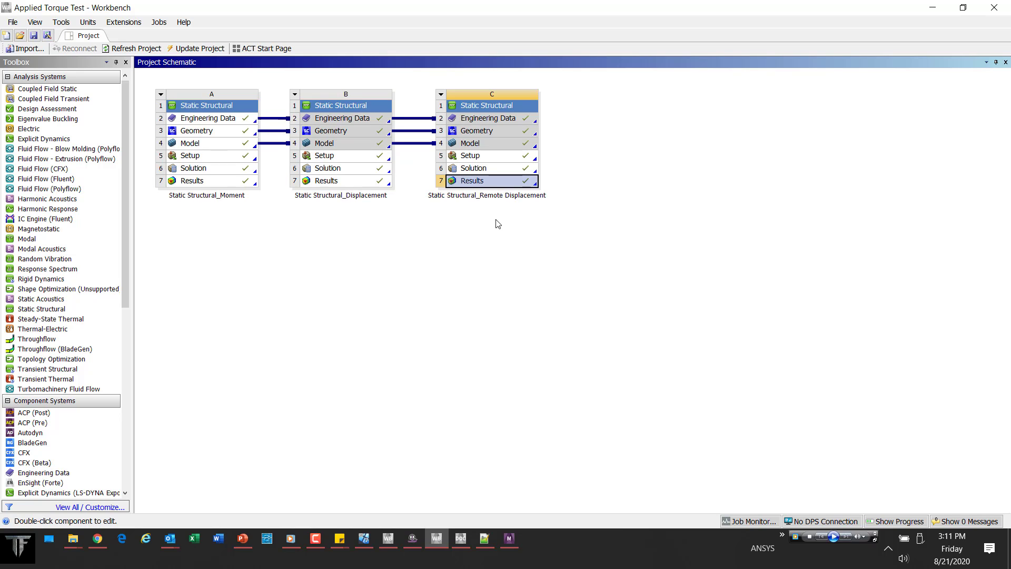
Switch to ANSYS Mechanical and examine the wedge geometry from several angles along with its list of solid bodies
click(508, 539)
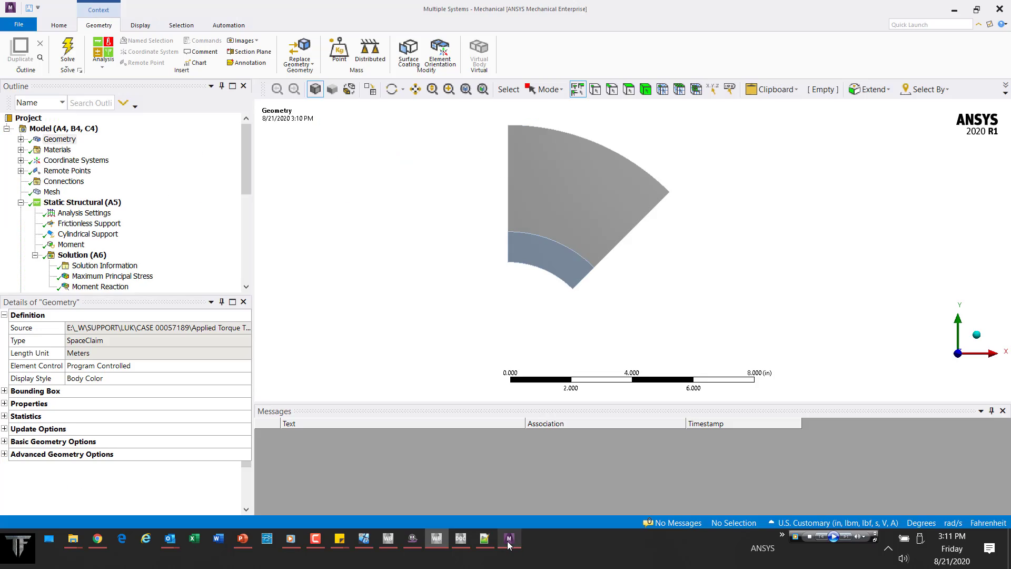
middle_drag(528, 224, 609, 147)
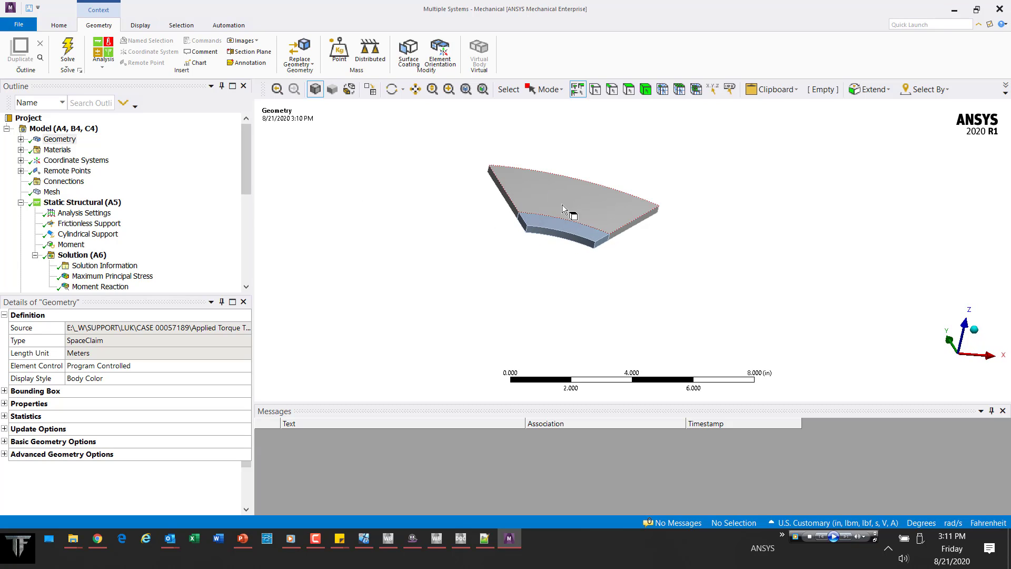
middle_drag(566, 199, 586, 199)
click(20, 139)
click(34, 150)
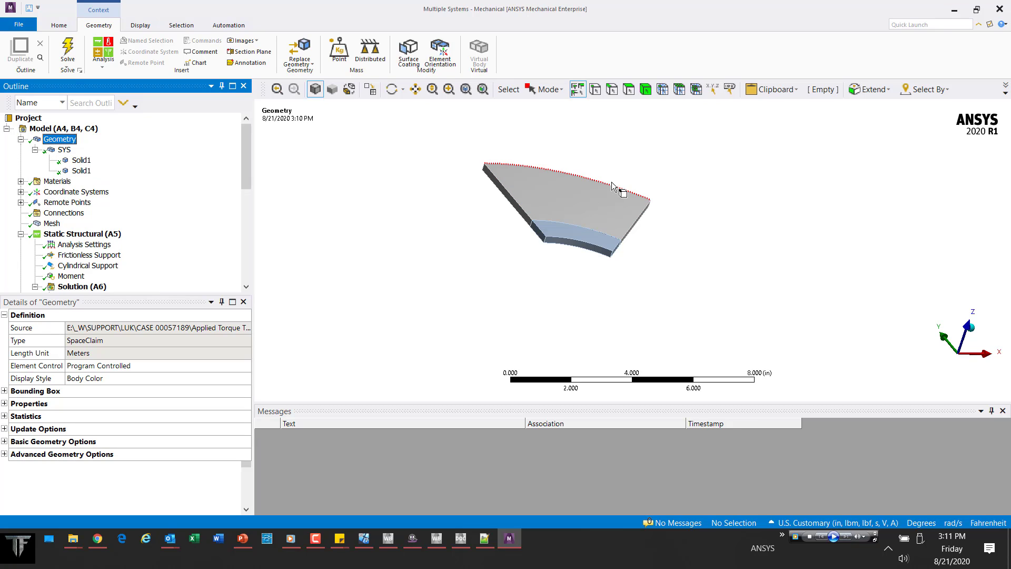
middle_drag(596, 180, 621, 243)
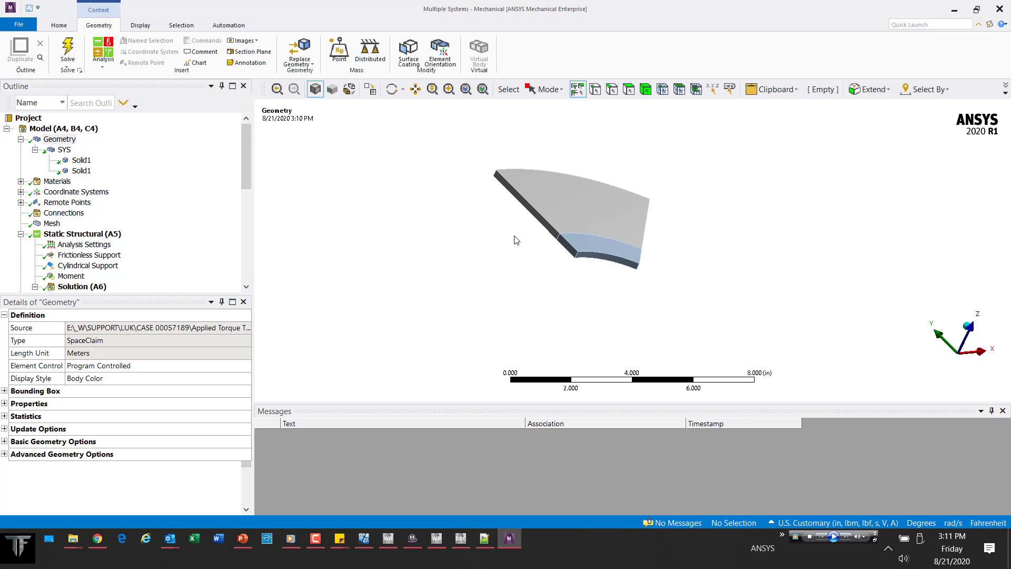
middle_drag(601, 217, 576, 221)
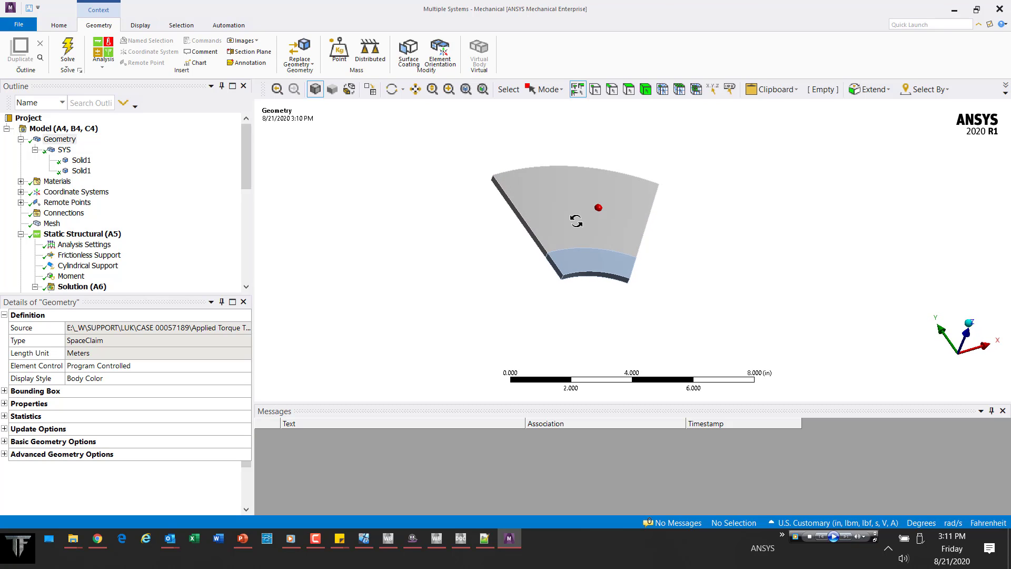
Examine the remote point, its scoped faces and its location relative to the wedge
click(20, 202)
click(73, 214)
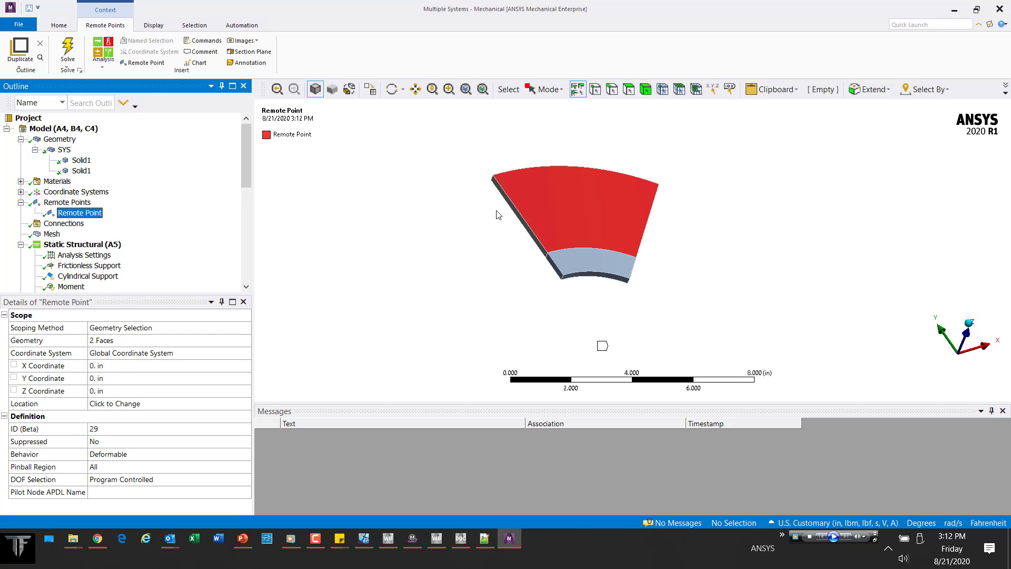
middle_drag(591, 212, 497, 254)
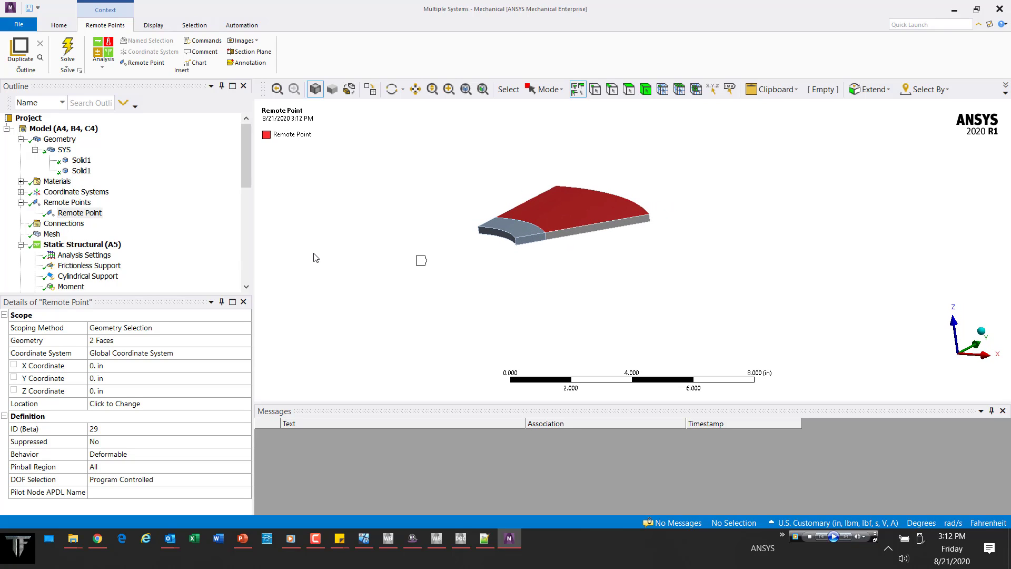
Compare the global and cylindrical coordinate systems, viewing the wedge along the Z axis
click(21, 191)
click(87, 202)
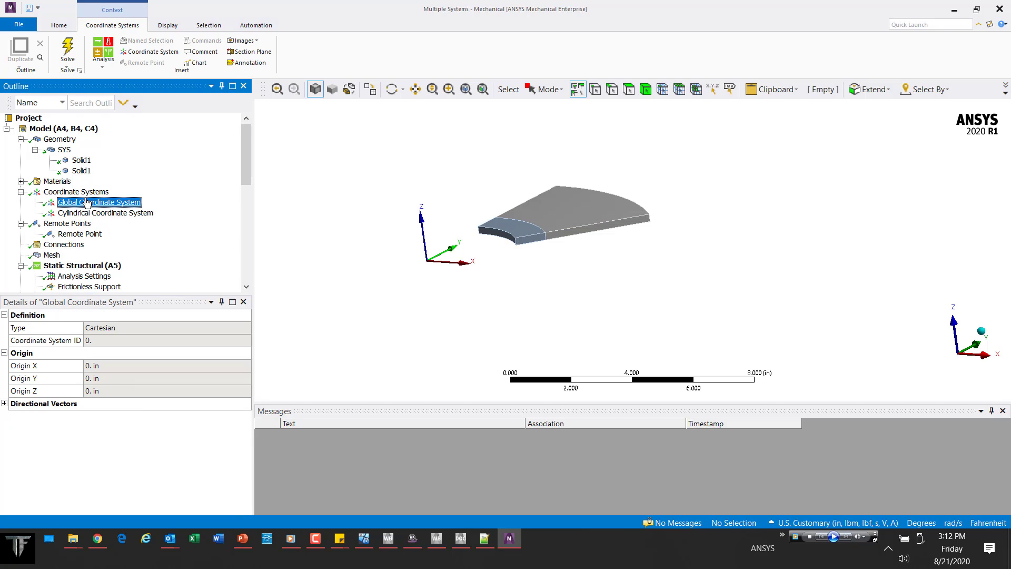
middle_drag(568, 217, 589, 233)
click(957, 340)
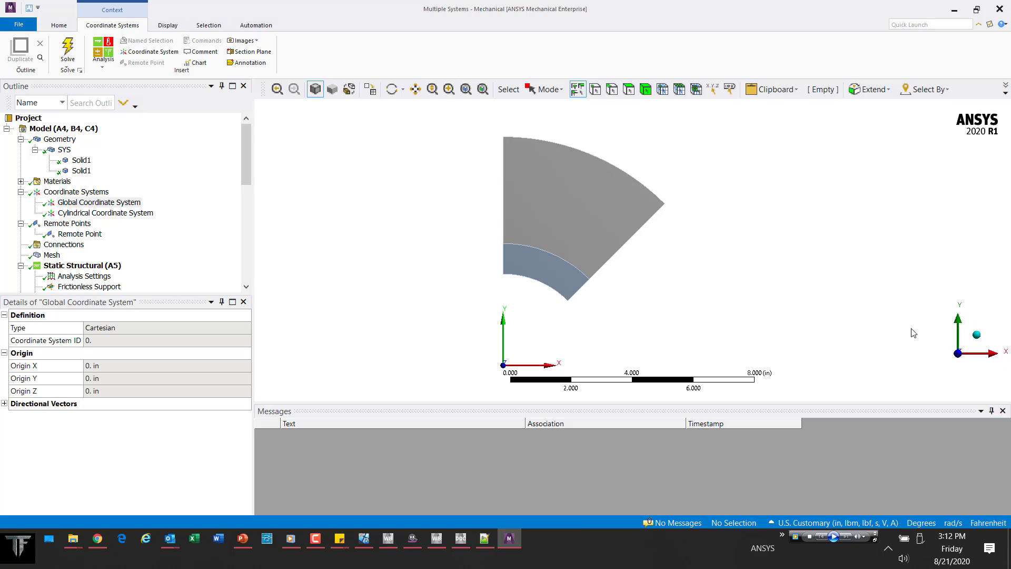
click(106, 213)
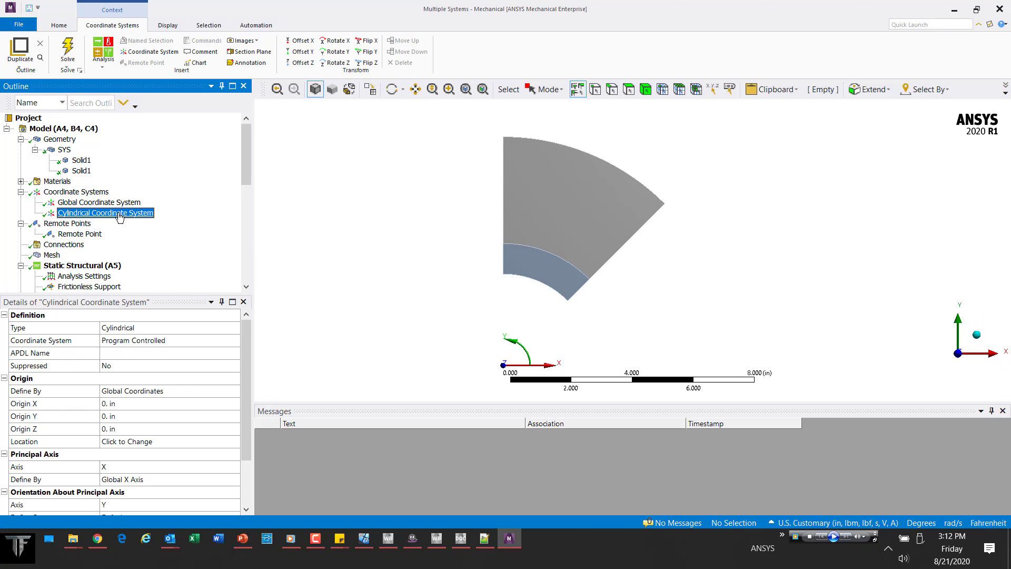
ctrl+middle_drag(577, 245, 577, 217)
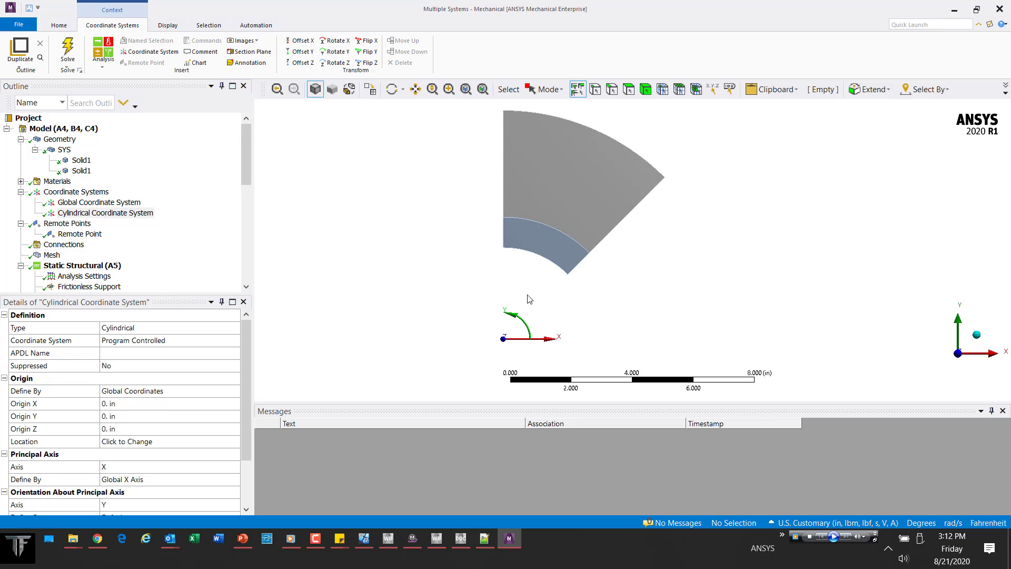
Inspect the wedge's mesh and the faces carrying the frictionless support in the moment analysis
click(45, 257)
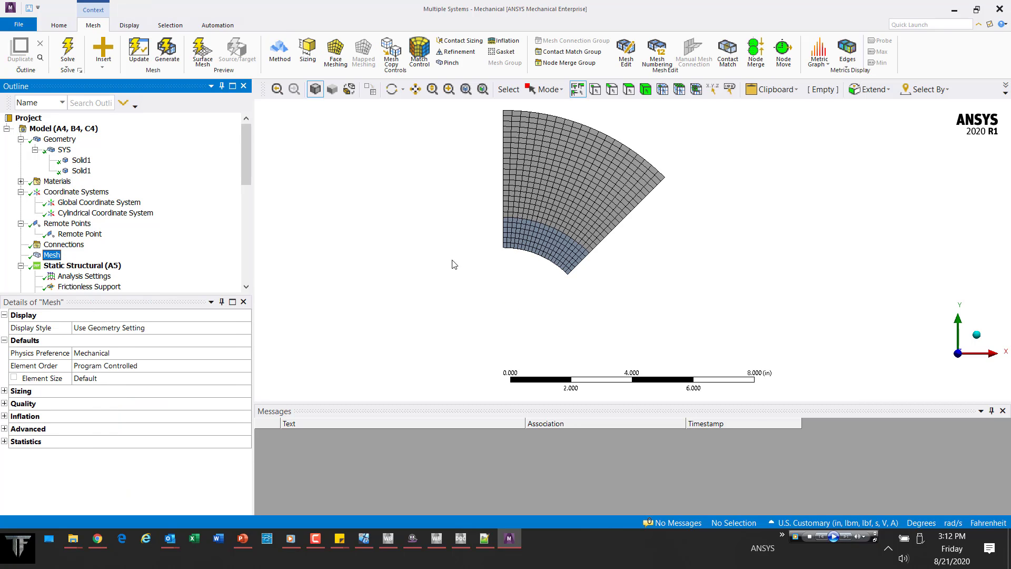
middle_drag(548, 225, 438, 228)
scroll(179, 213, down, 2)
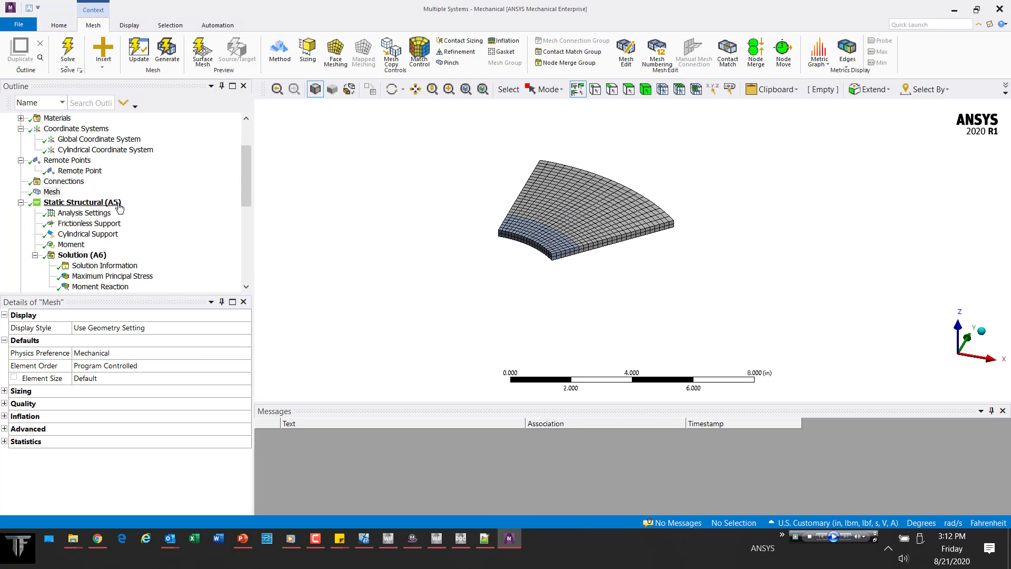
click(97, 224)
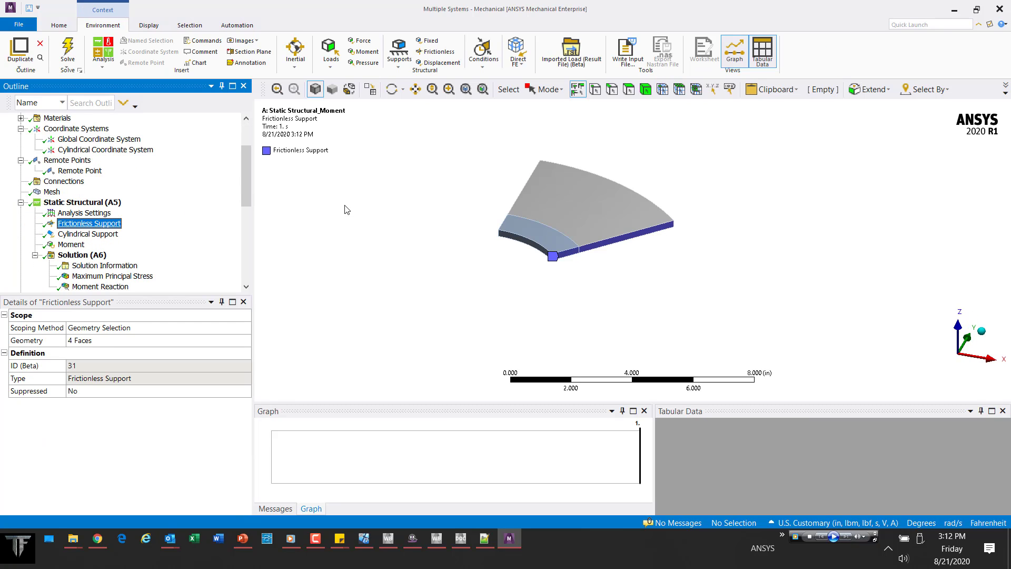
middle_drag(568, 198, 583, 217)
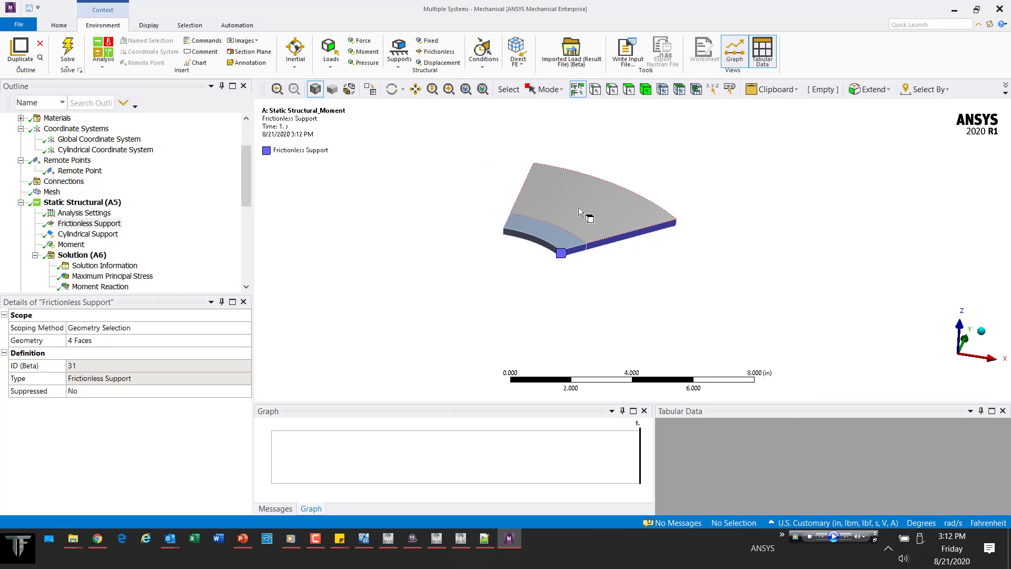
Examine the cylindrical support on the inner curved face, including its radial, axial and tangential settings
click(108, 235)
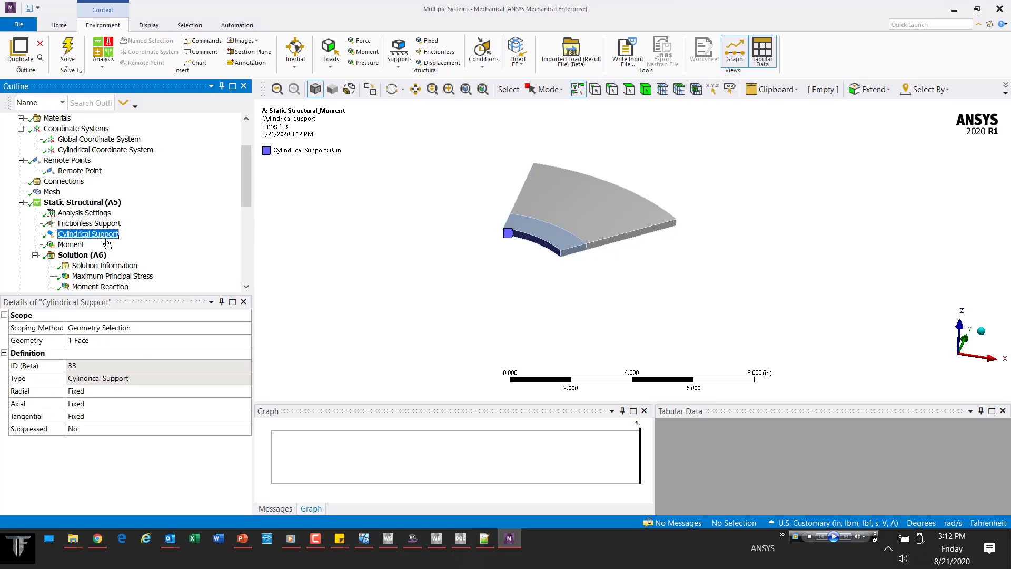
right_drag(429, 215, 611, 269)
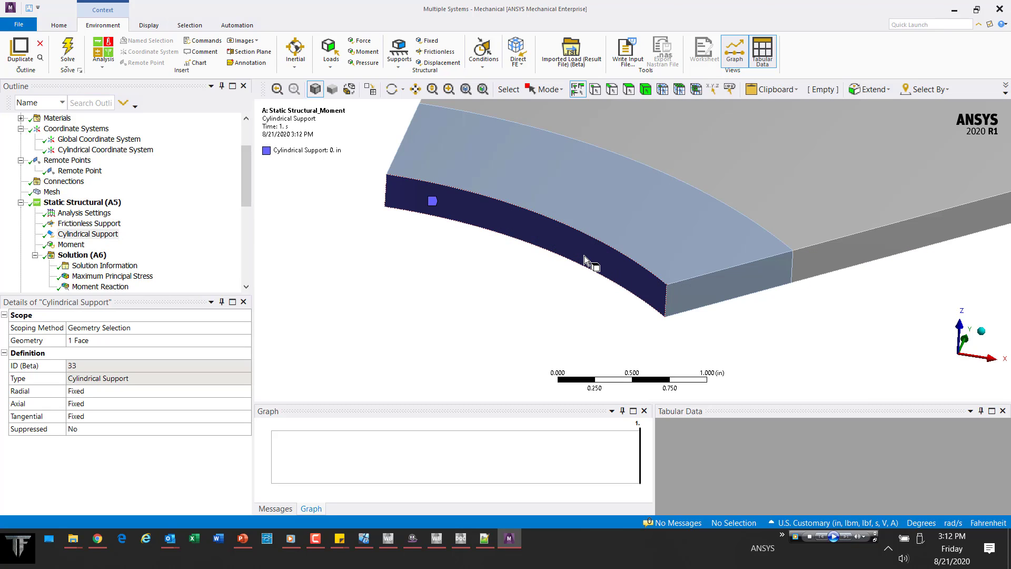
click(30, 390)
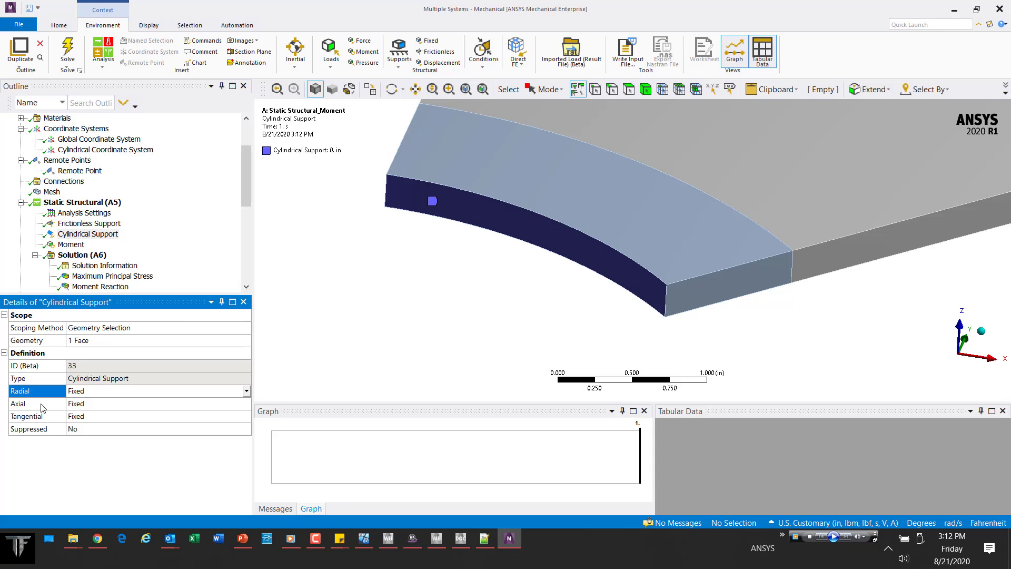
click(41, 404)
click(44, 418)
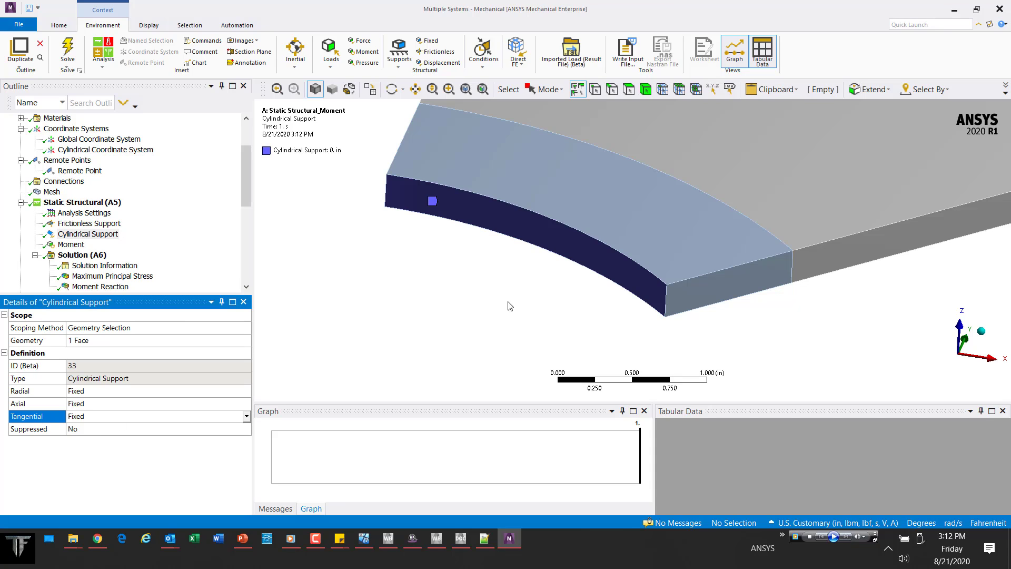
scroll(621, 179, down, 10)
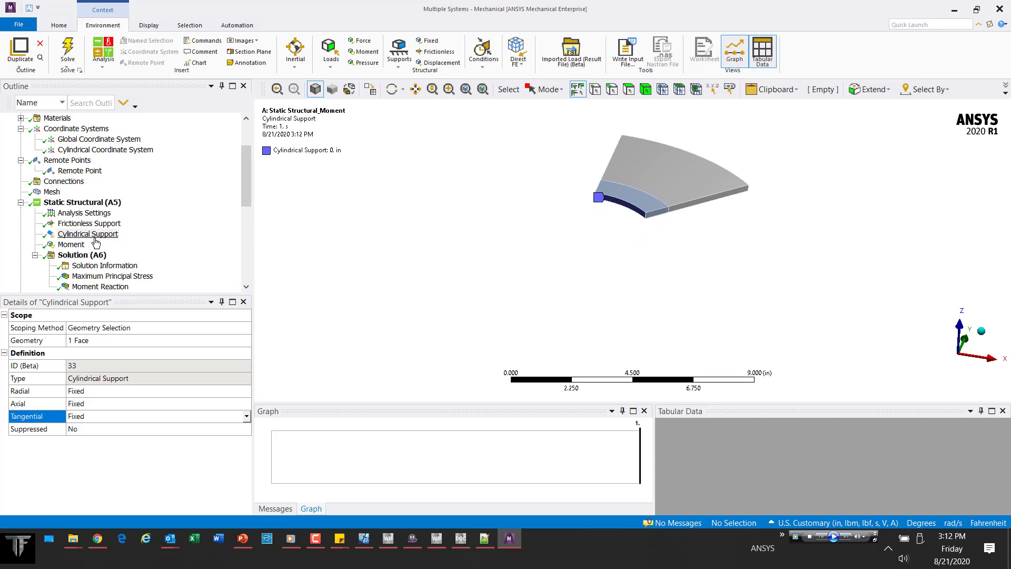
Review the moment load applied through the remote point, checking its Z component and direction
click(71, 244)
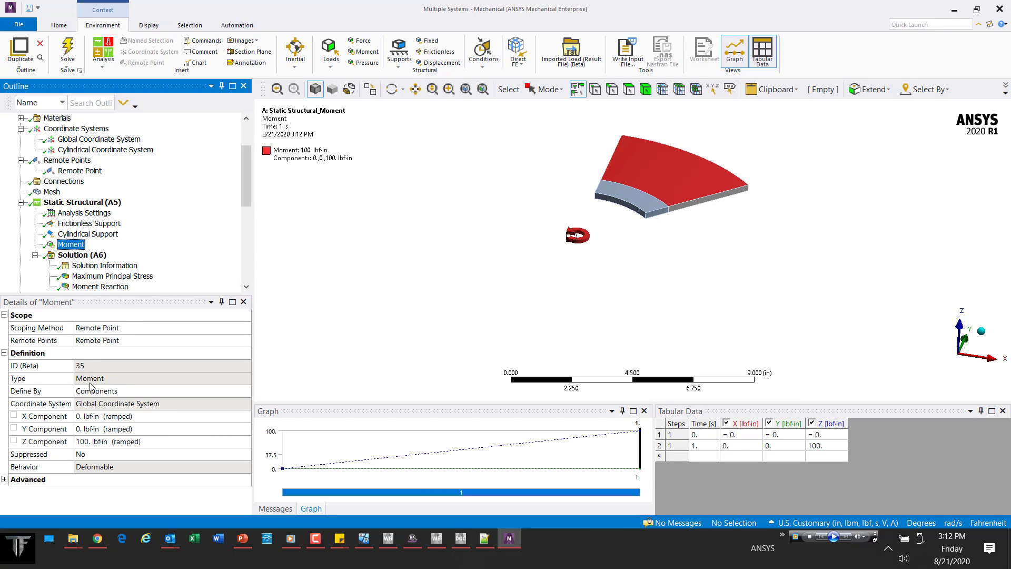
click(58, 444)
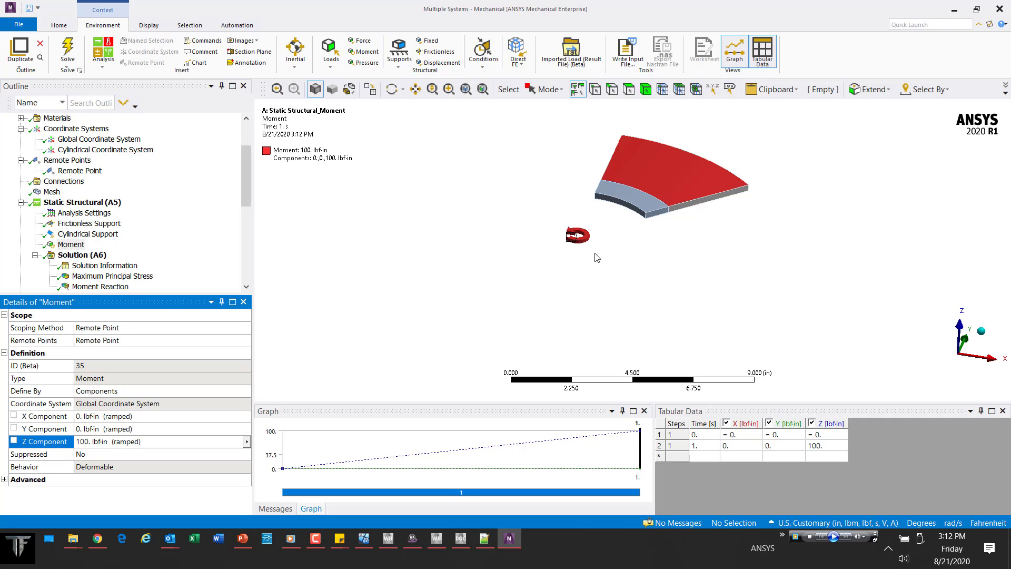
mouse_move(665, 185)
middle_down()
mouse_move(641, 173)
mouse_move(645, 195)
mouse_move(656, 184)
middle_up()
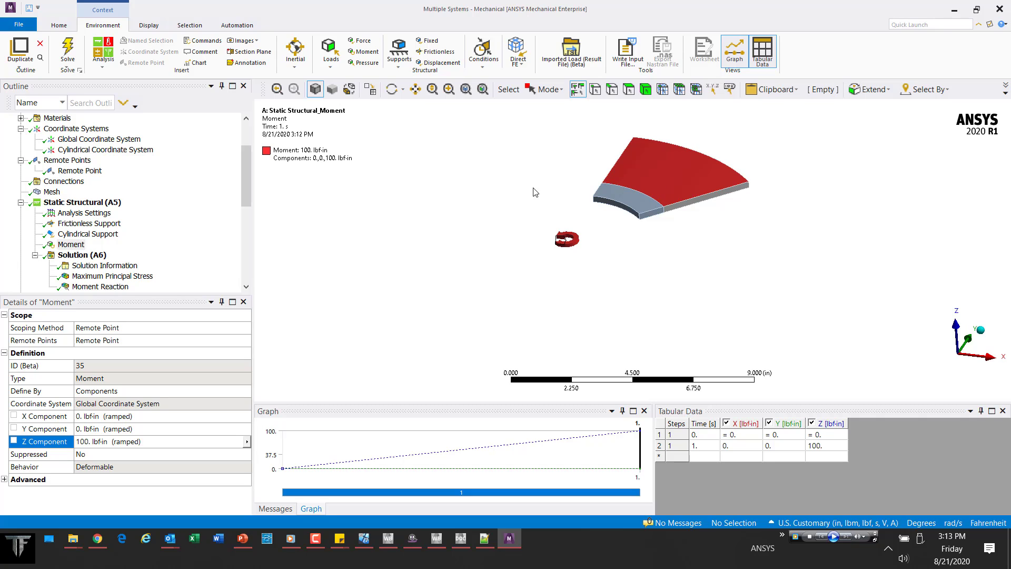
Check the Z-axis moment reaction and the maximum principal stress range in the moment analysis solution
scroll(116, 261, down, 1)
click(98, 256)
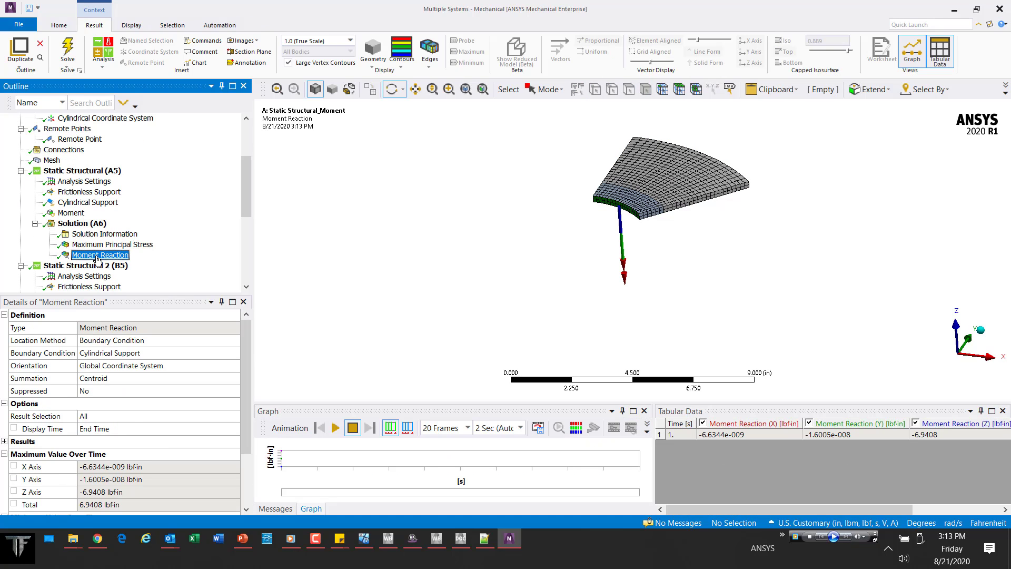
click(66, 493)
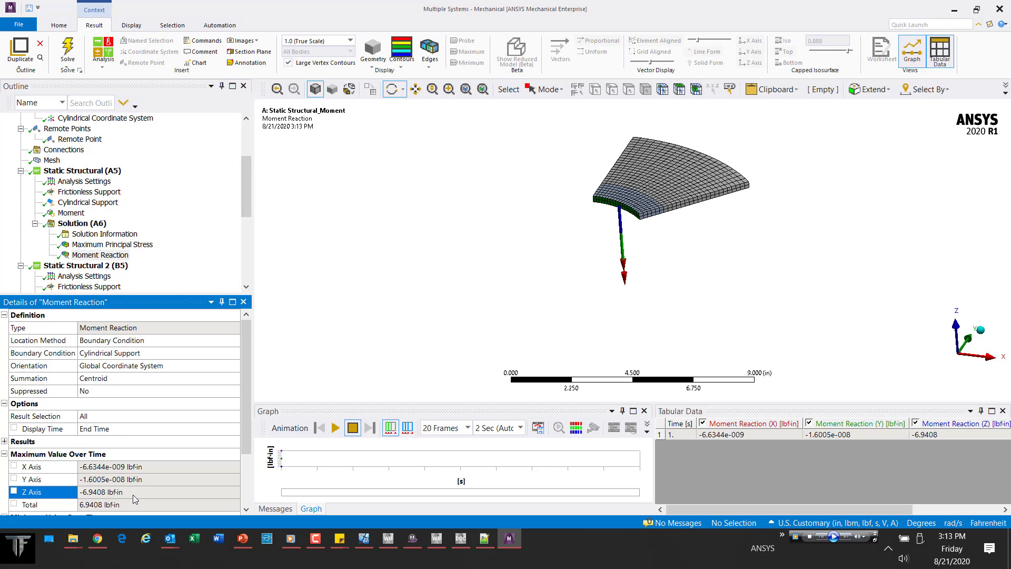
click(111, 245)
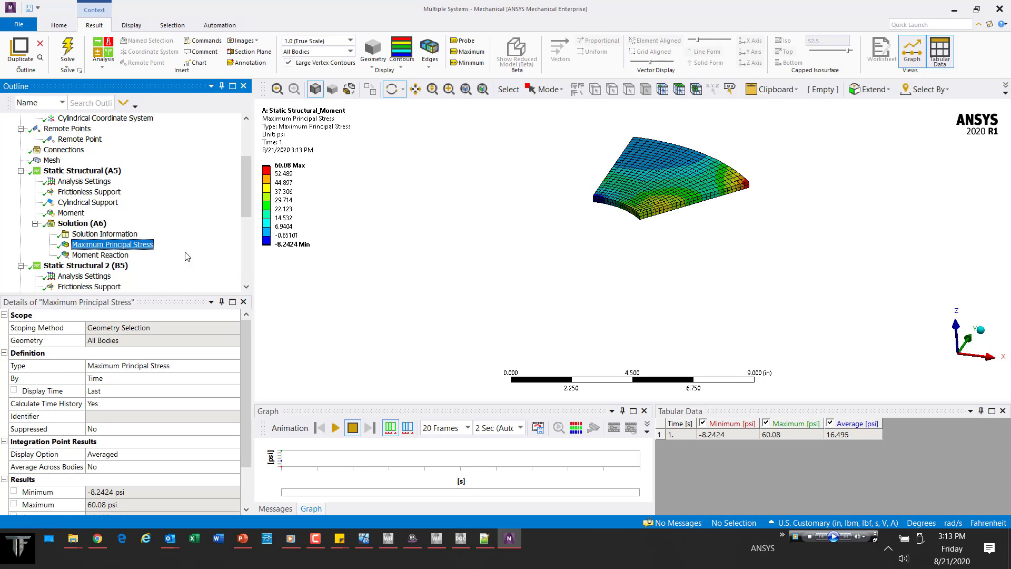
mouse_move(279, 159)
mouse_move(287, 248)
Review the displacement load of Static Structural 2, and return to the moment analysis' maximum principal stress plot
scroll(129, 266, down, 3)
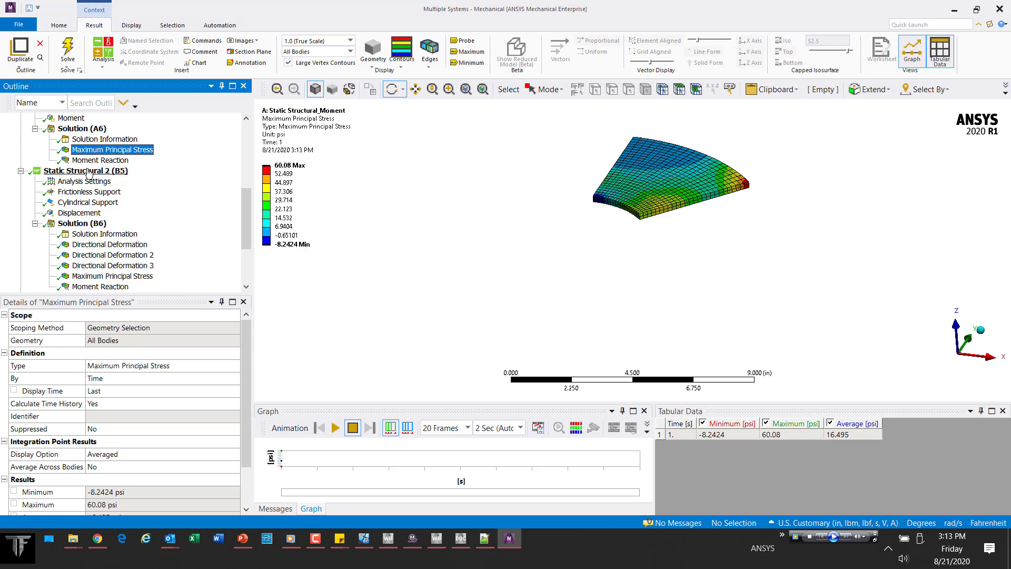
click(80, 214)
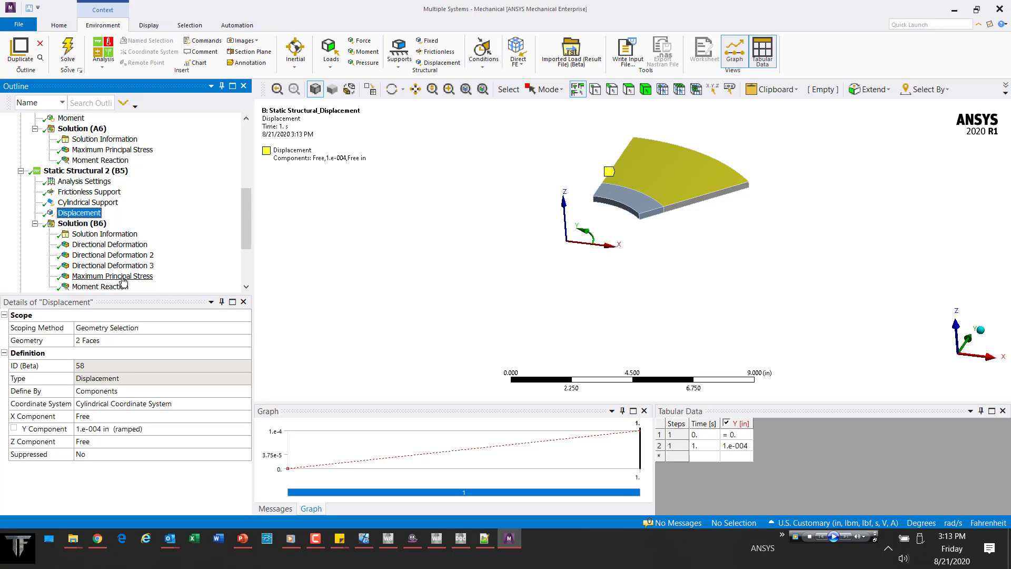
click(105, 150)
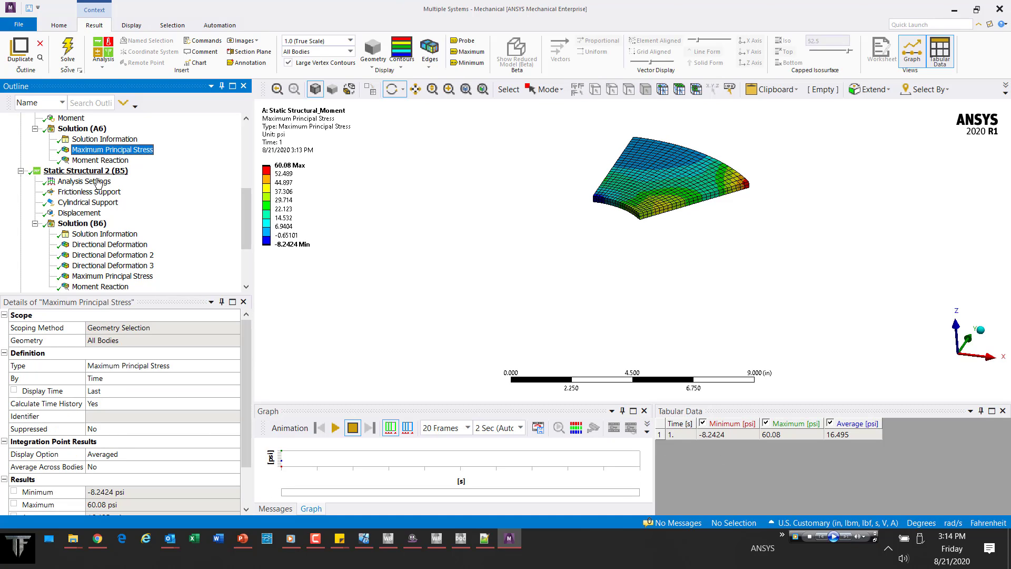
Insert a Nodal Triads coordinate system result into the solution of the moment analysis (A6)
scroll(105, 174, up, 2)
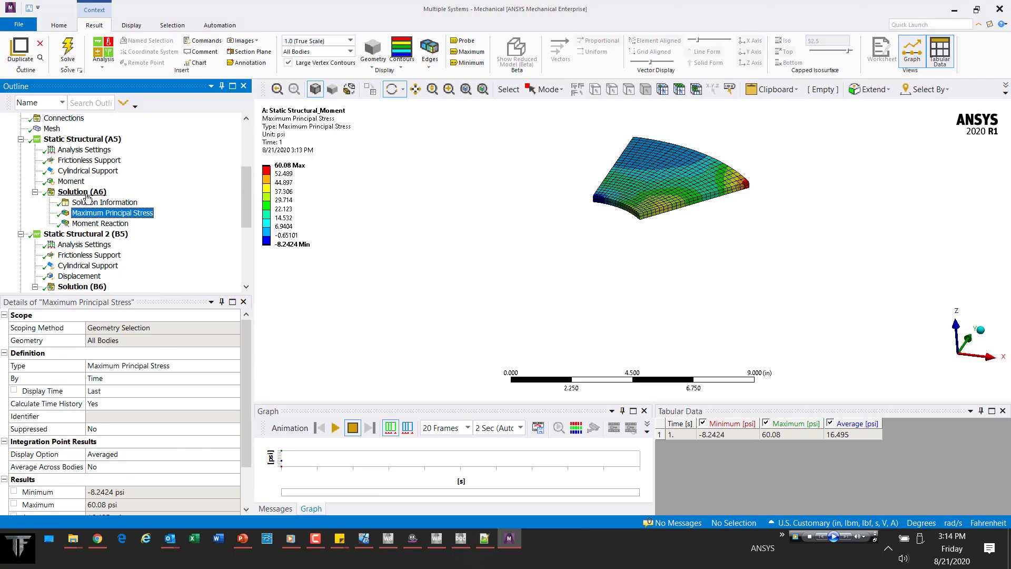
right_click(84, 192)
mouse_move(113, 203)
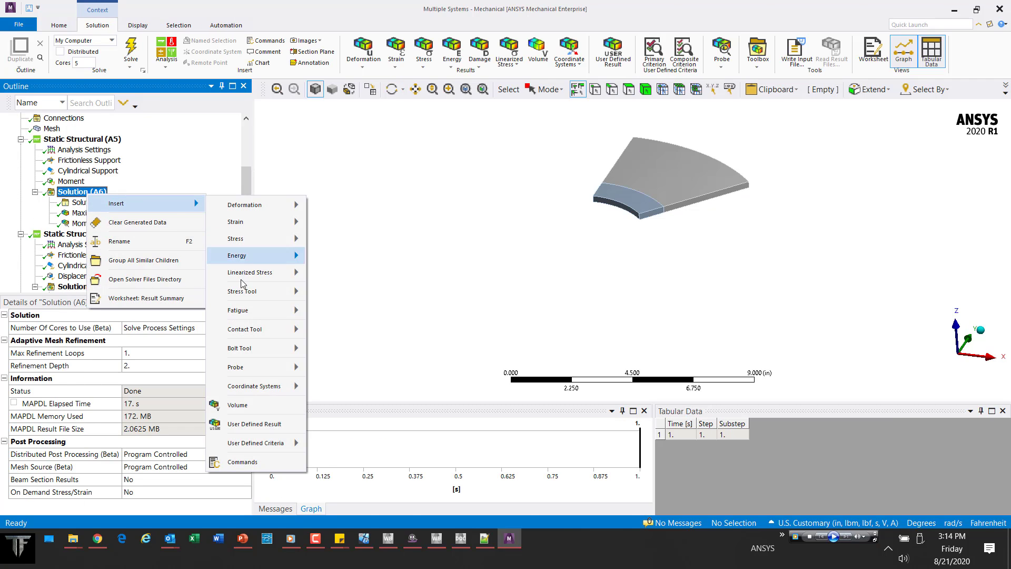
mouse_move(264, 386)
click(354, 392)
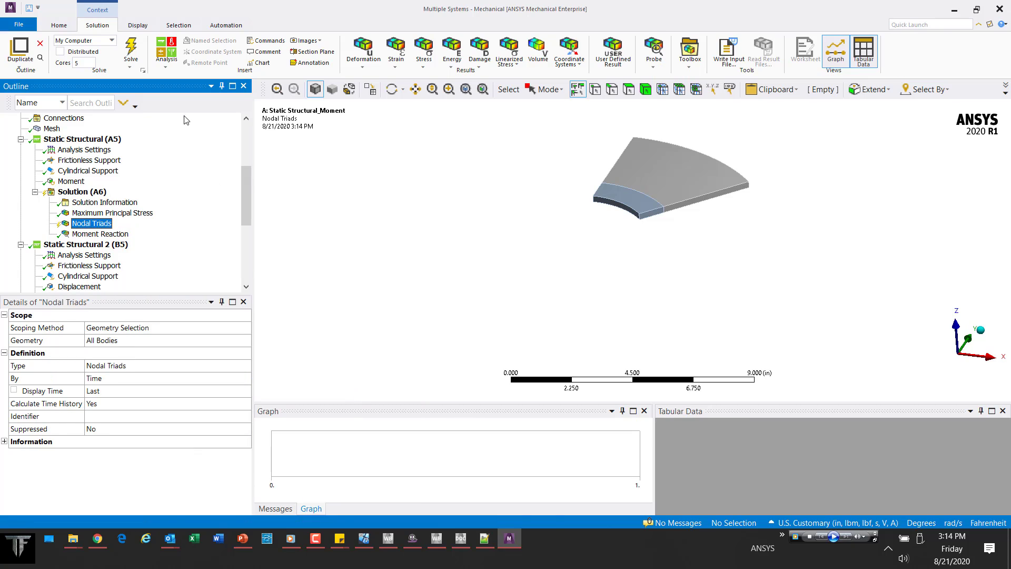
Evaluate the moment analysis' Nodal Triads result and examine the triad orientations near the wedge's outer corner, looking along the Z axis
click(135, 50)
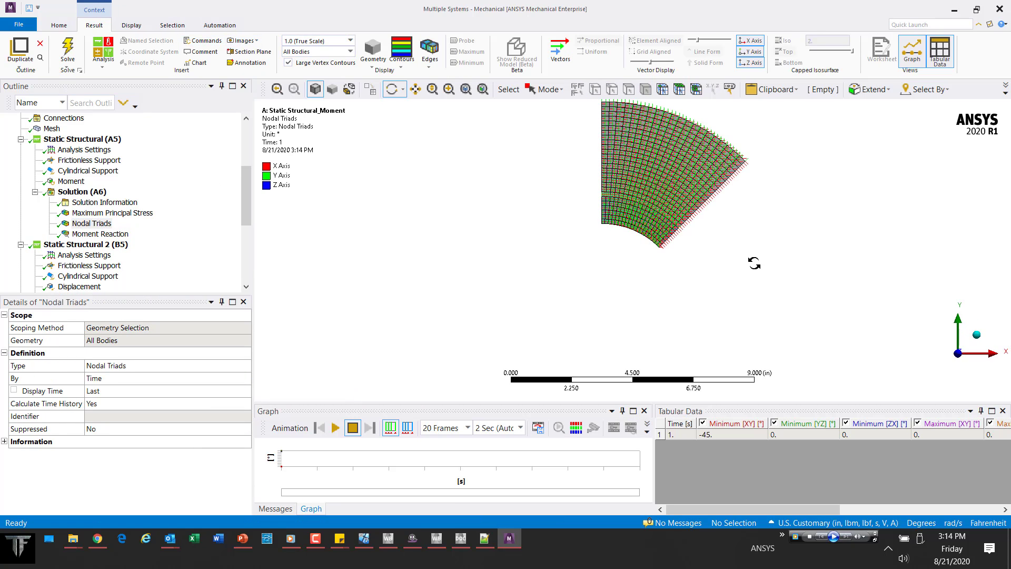
drag(754, 263, 732, 293)
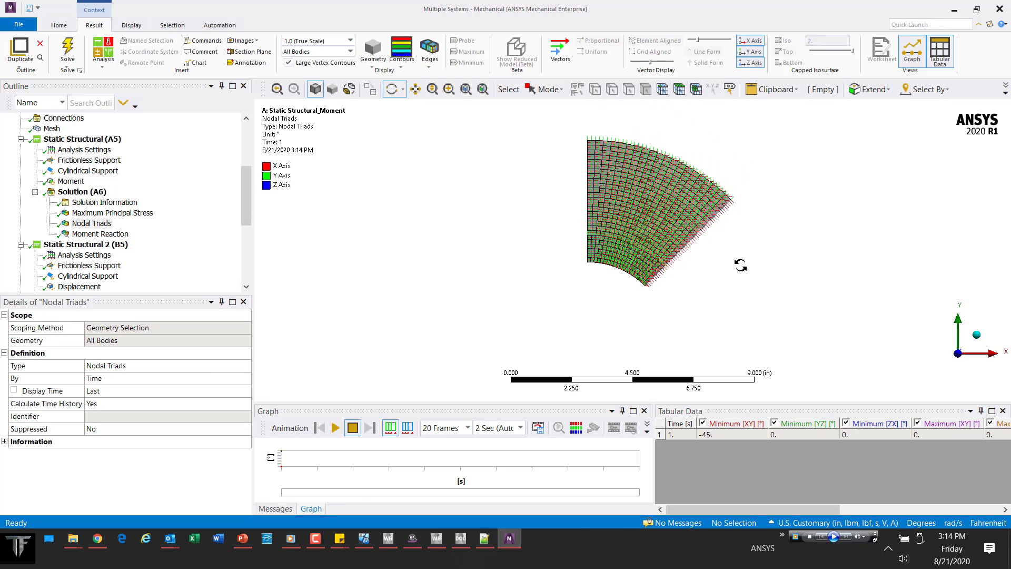
scroll(715, 126, up, 2)
scroll(716, 127, up, 5)
scroll(684, 96, up, 2)
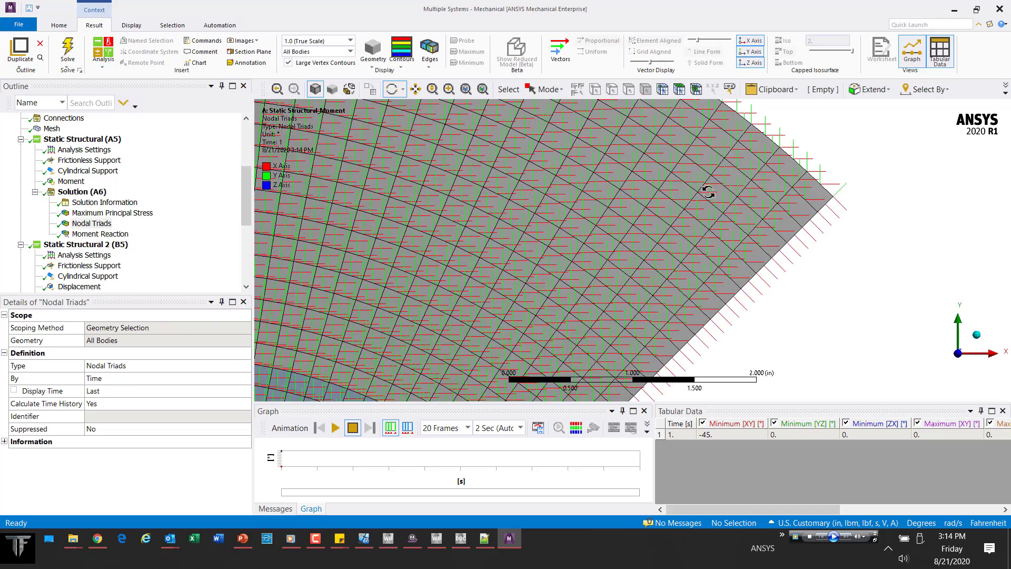
scroll(772, 253, up, 3)
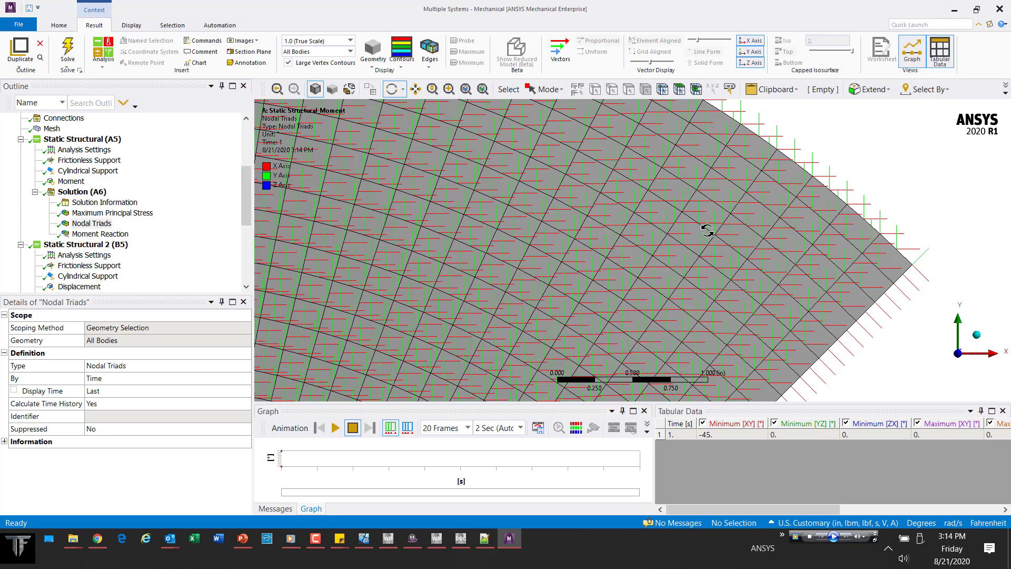
scroll(882, 295, down, 2)
scroll(795, 235, down, 4)
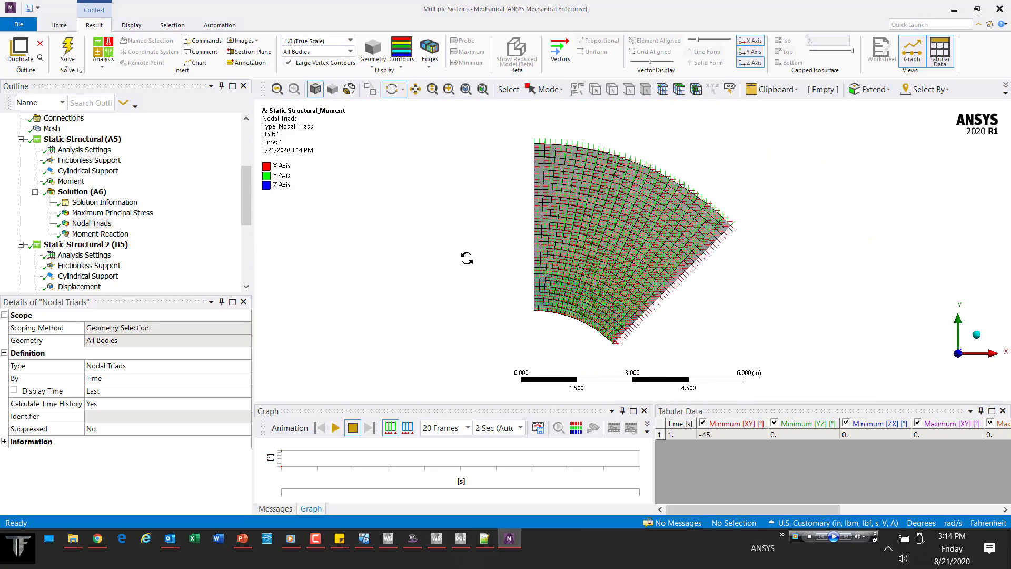
Review the Frictionless Support and Cylindrical Support of Static Structural 2 (B5) on the wedge, checking the cylindrical support in a tilted view
scroll(87, 238, down, 1)
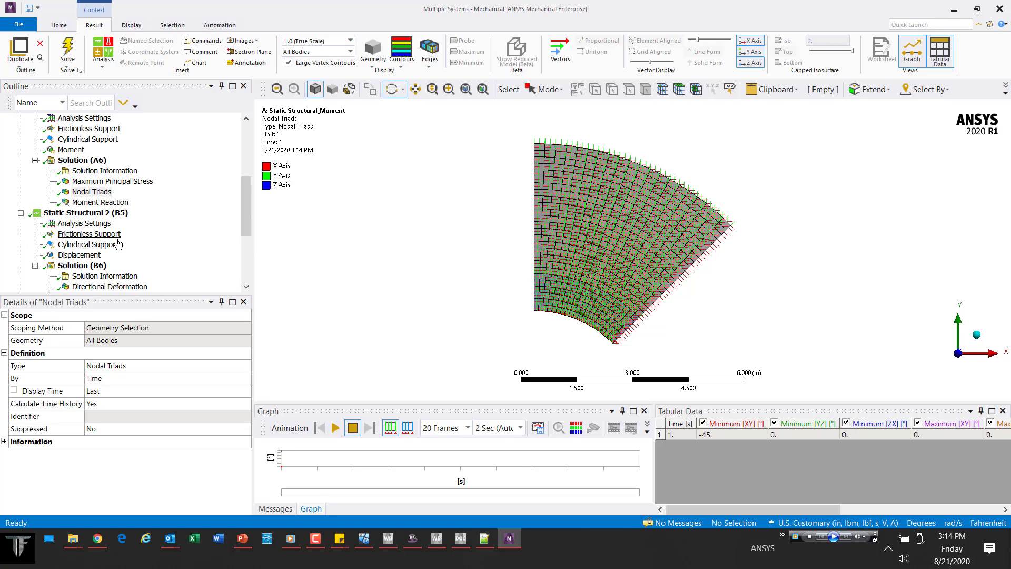
click(87, 214)
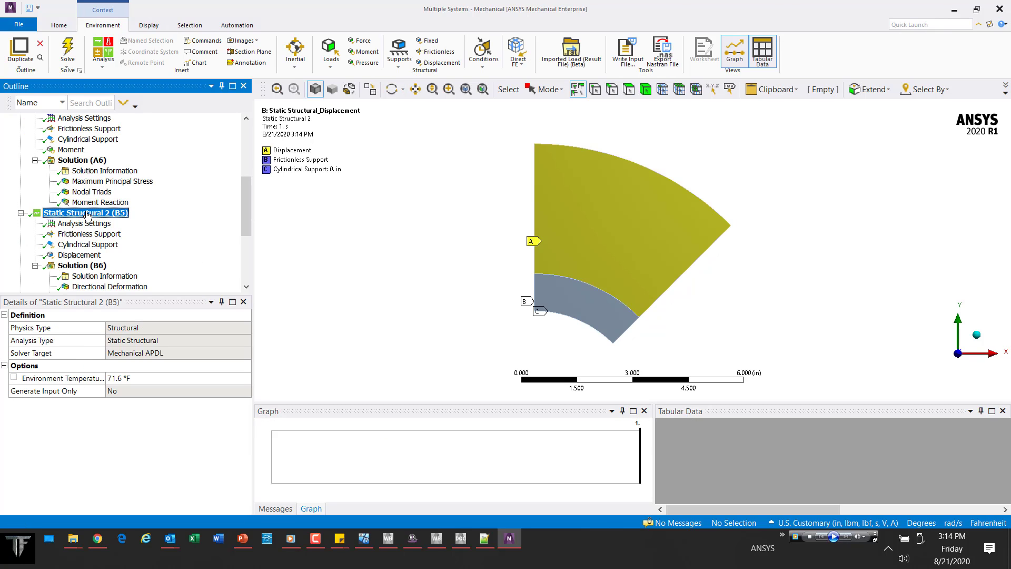
click(89, 234)
middle_drag(583, 199, 553, 158)
click(111, 246)
right_drag(476, 248, 583, 326)
scroll(584, 327, down, 3)
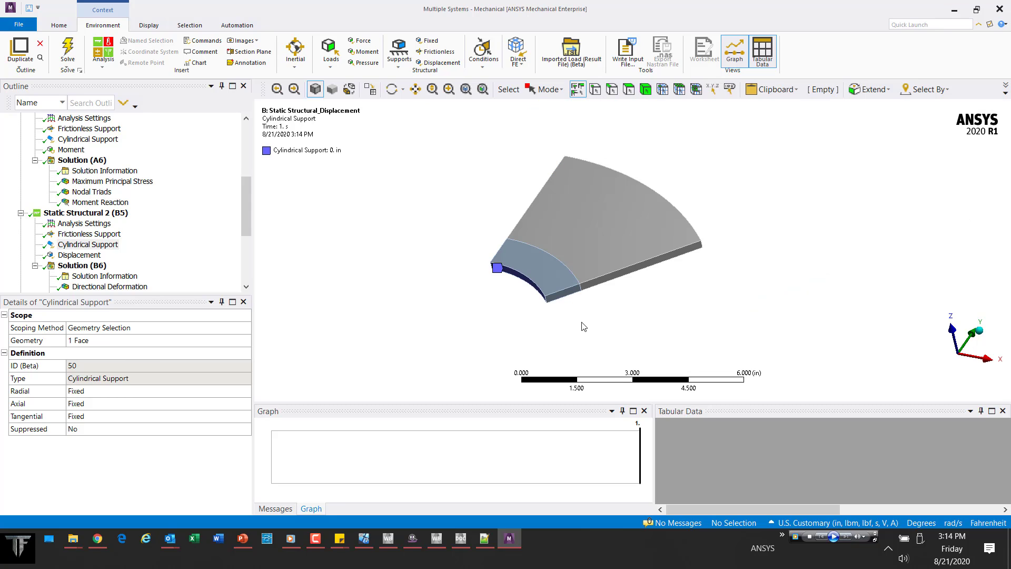
Review the Static Structural 2 displacement load, checking its coordinate system and Y component
click(67, 255)
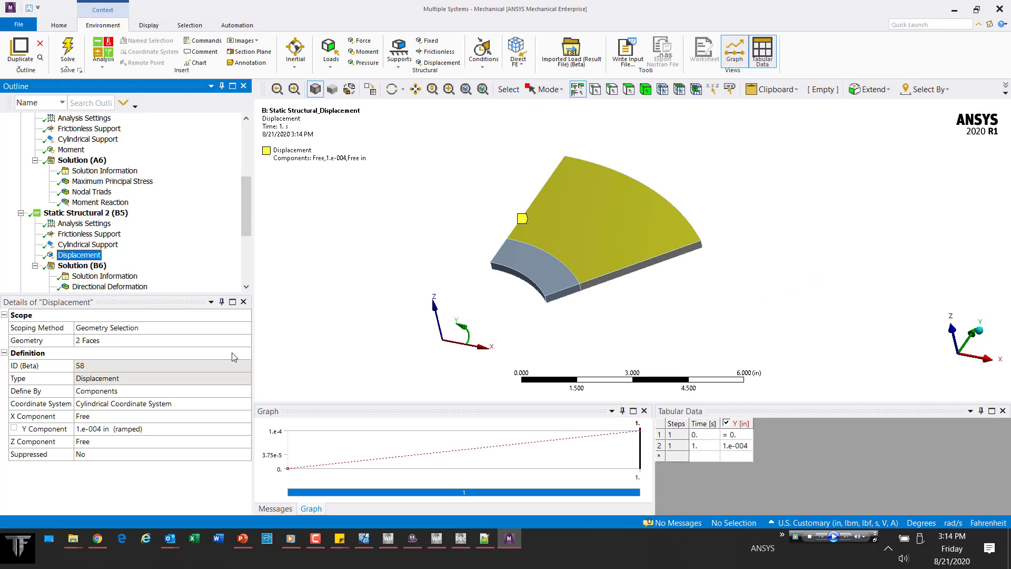
click(68, 429)
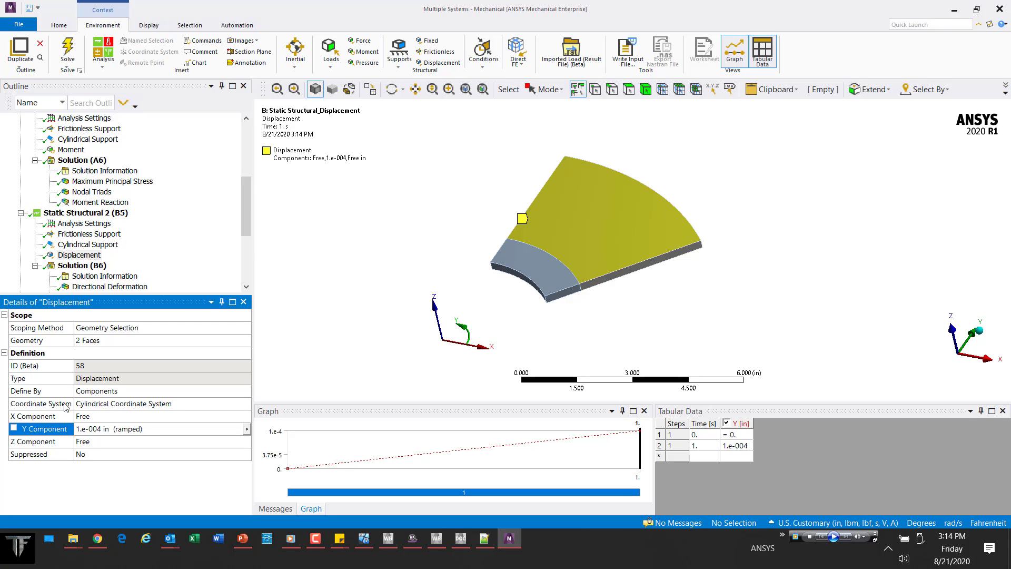
click(65, 404)
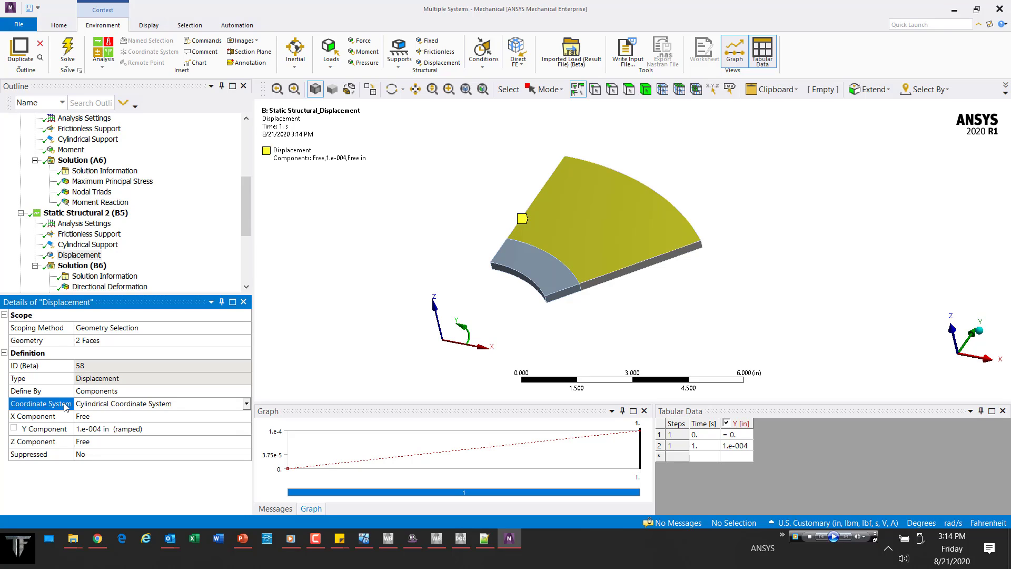
click(60, 430)
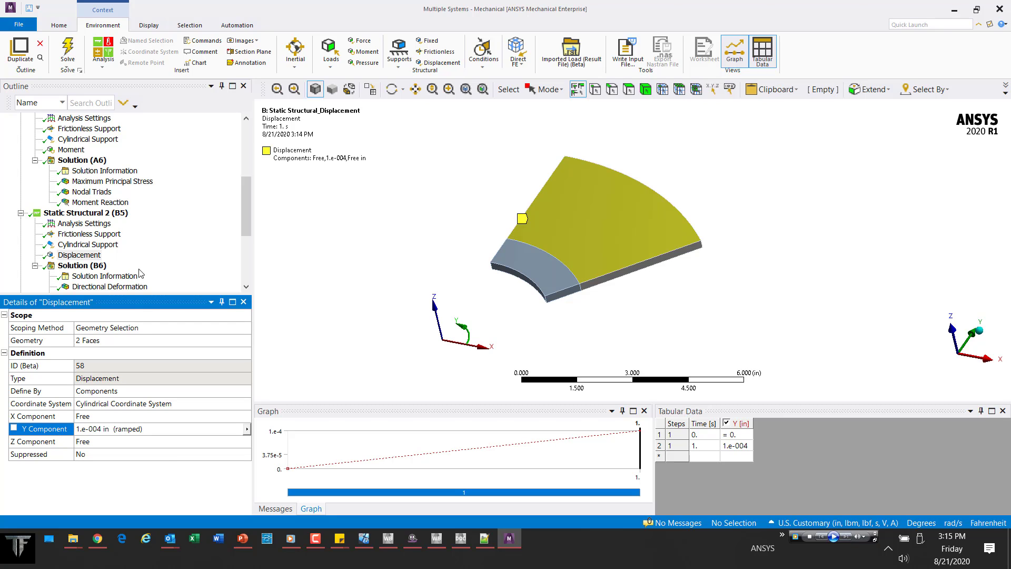
Check the Z-axis moment reaction in the displacement analysis solution (B6)
scroll(138, 271, down, 2)
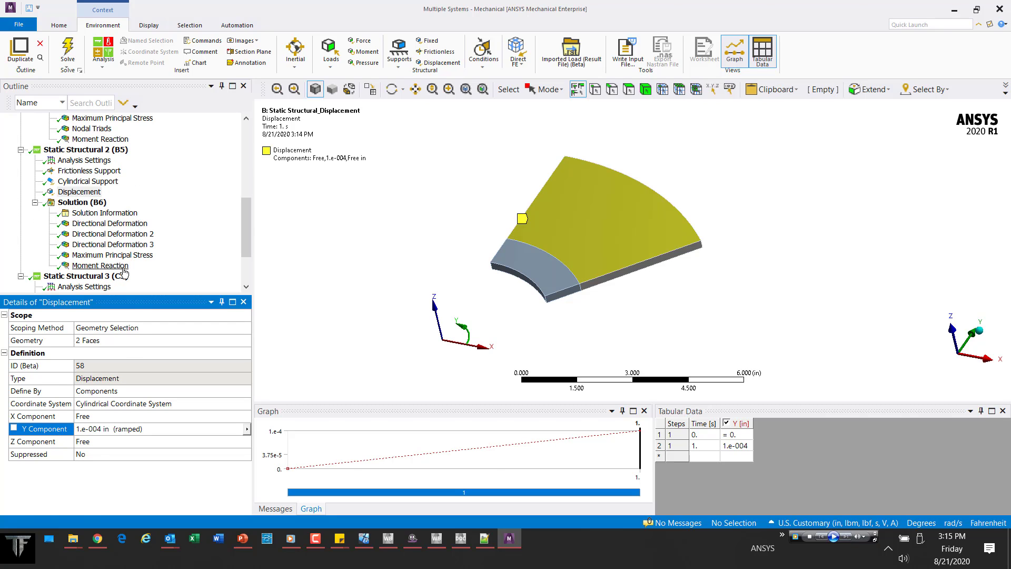
click(105, 266)
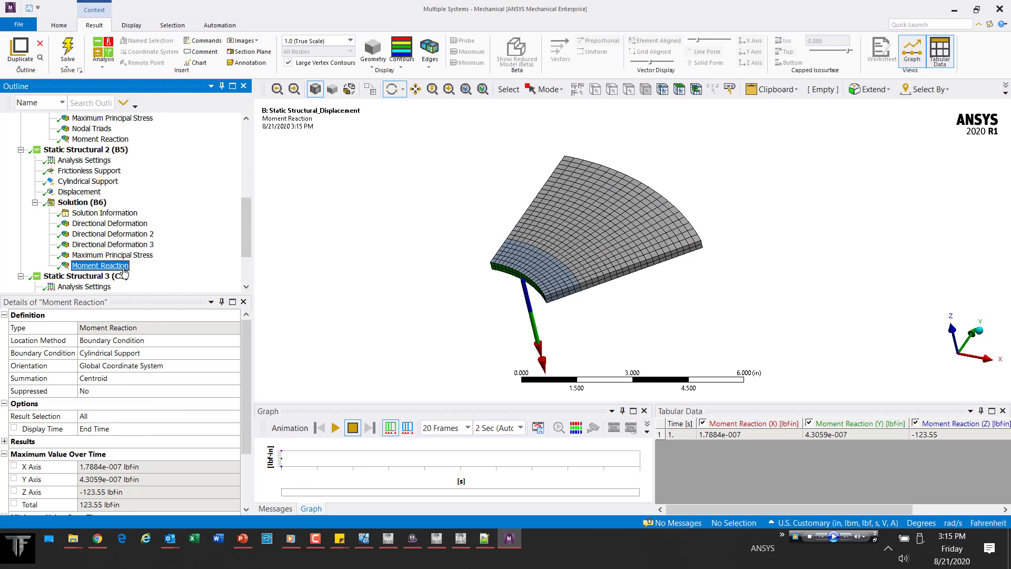
click(67, 493)
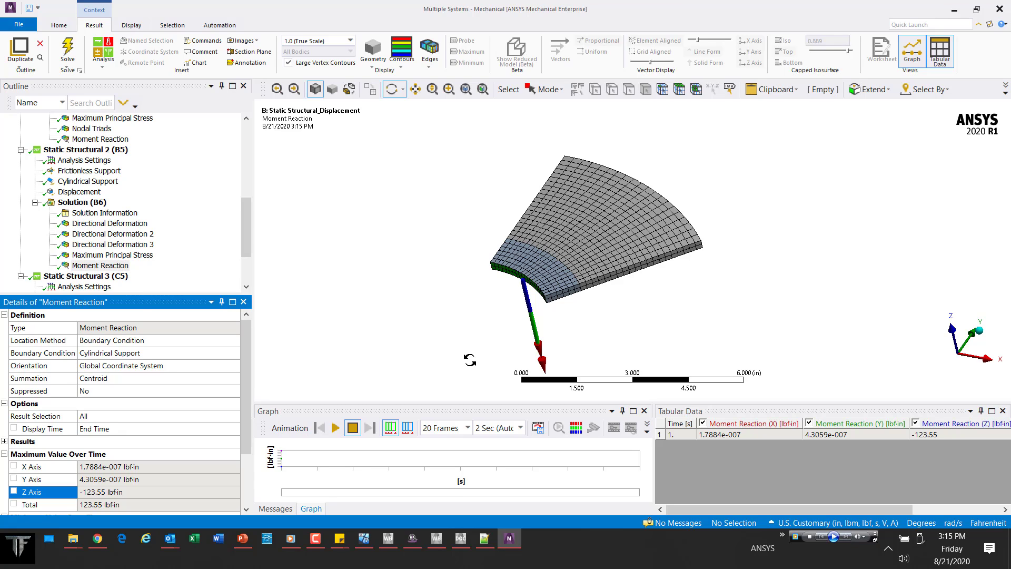
Switch to Calculator and divide 7 by 123 to get the scale factor between the two moments
key(XF86Calculator)
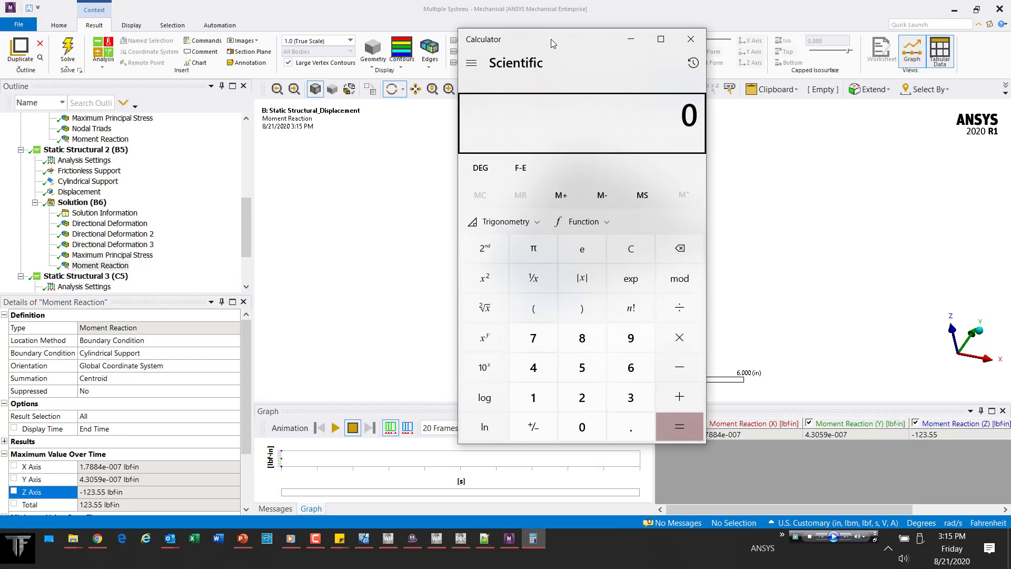
drag(551, 40, 563, 40)
text(7)
text(123)
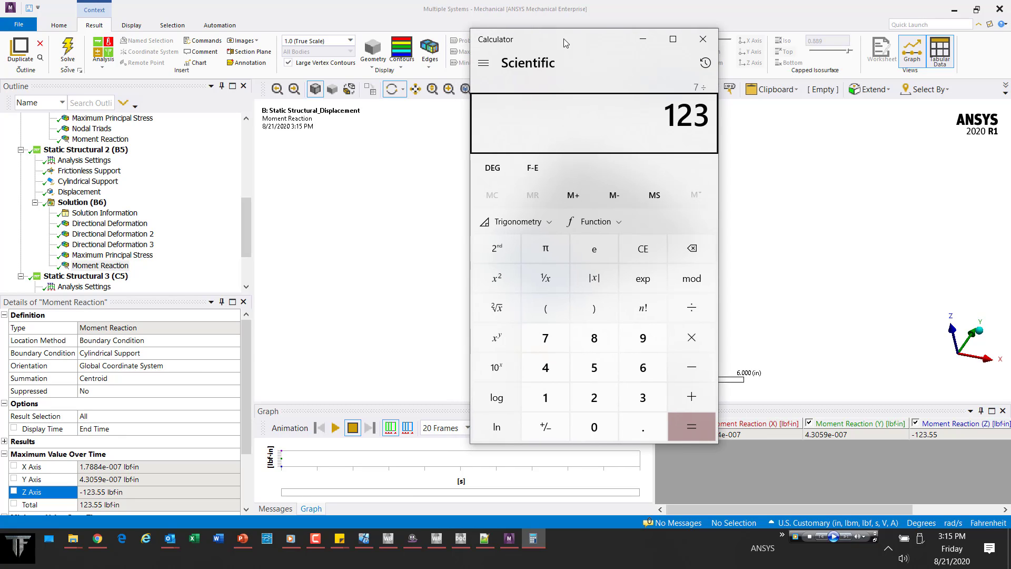
key(Return)
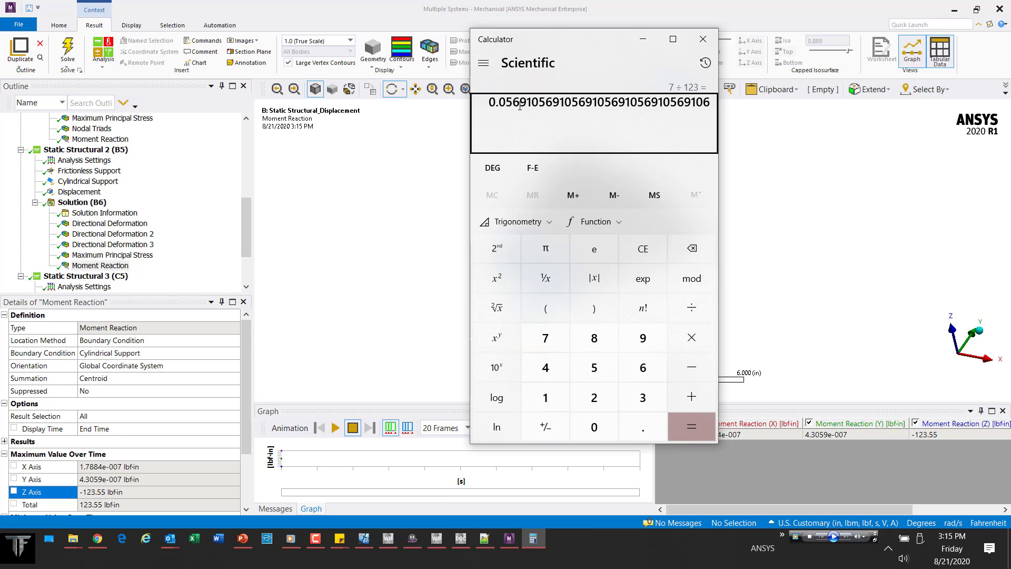
Take the displacement analysis' peak maximum principal stress and multiply the calculated ratio by 58880 in Calculator
click(128, 256)
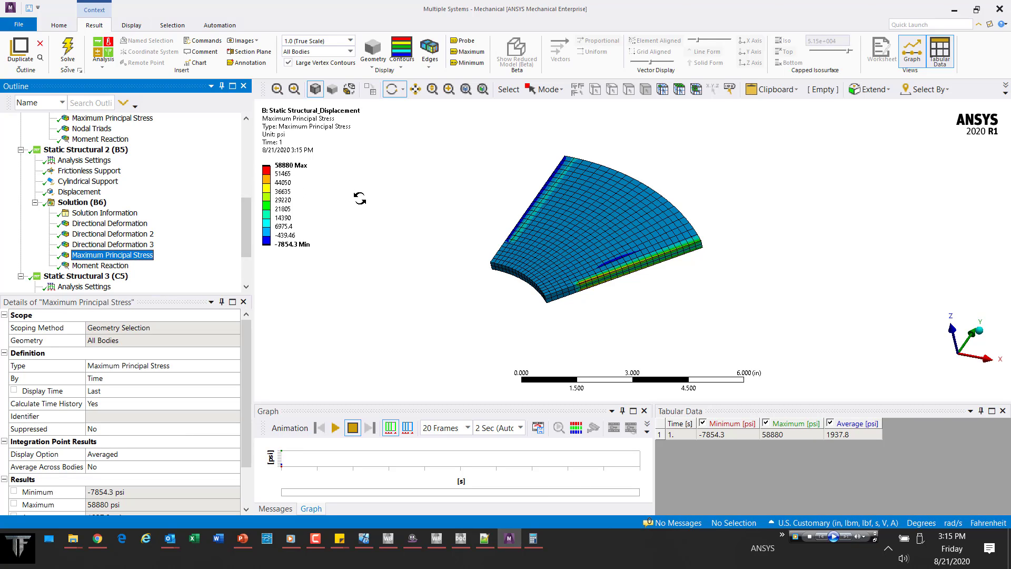
click(533, 539)
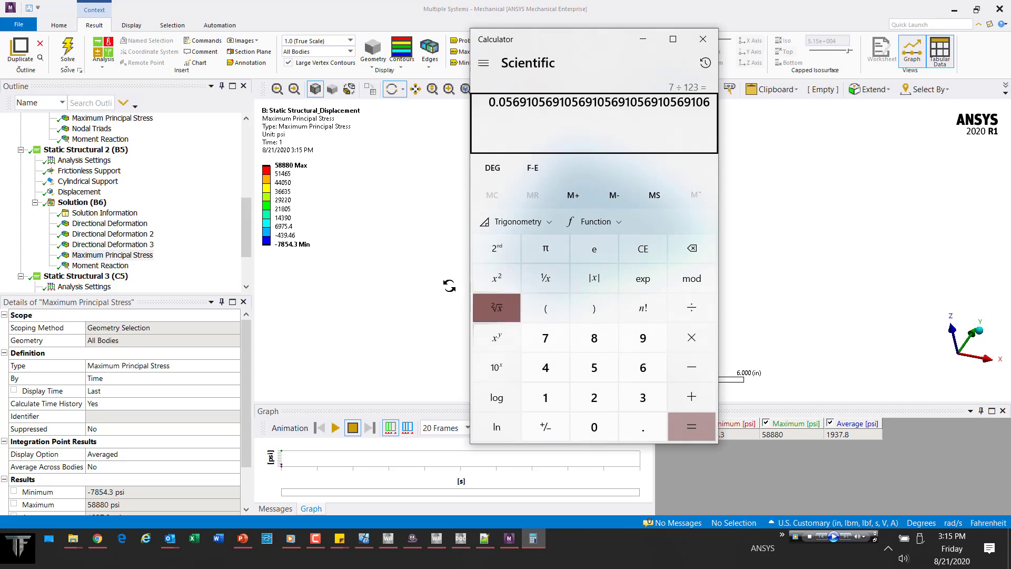
click(686, 340)
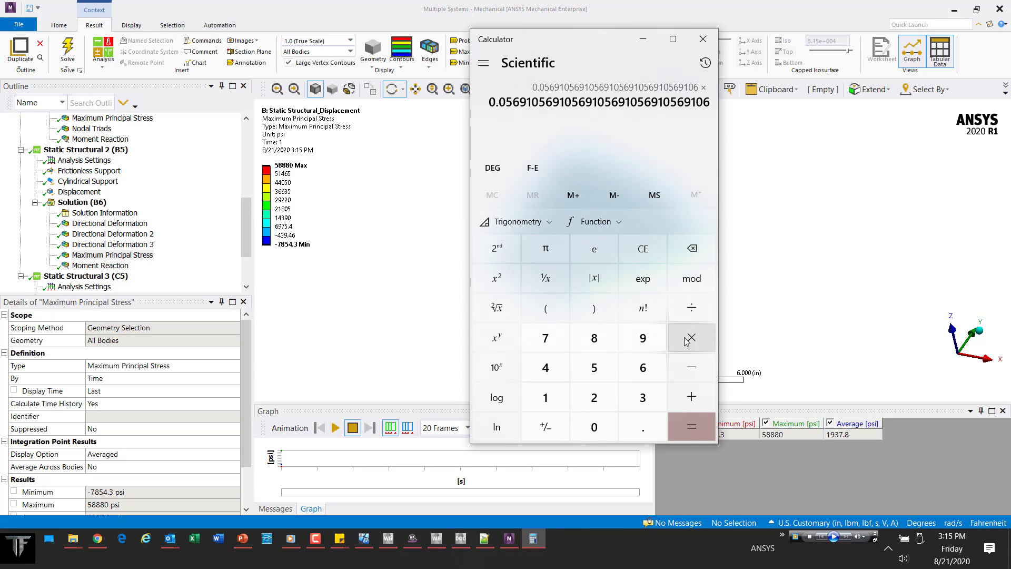
text(58880)
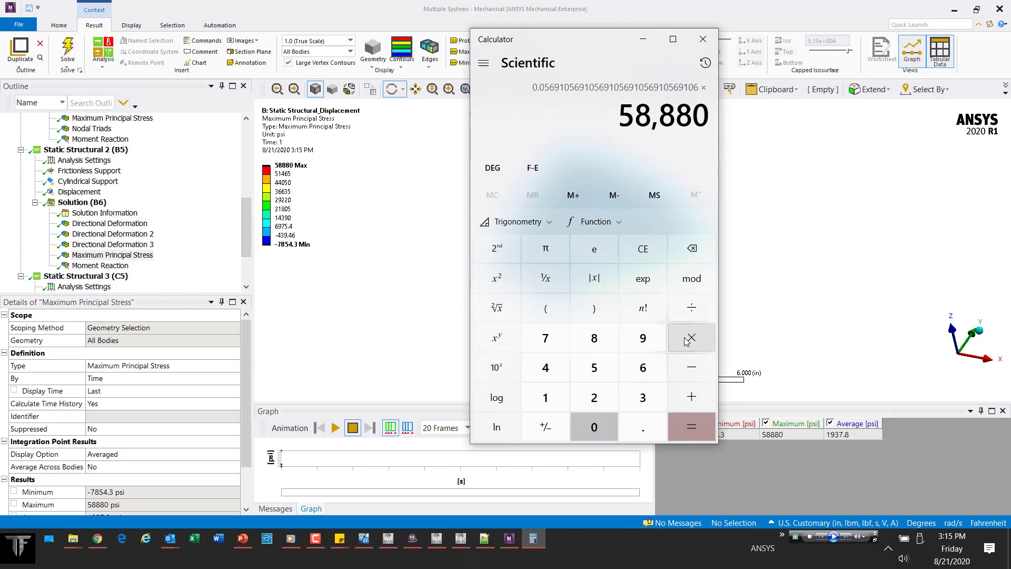
key(Return)
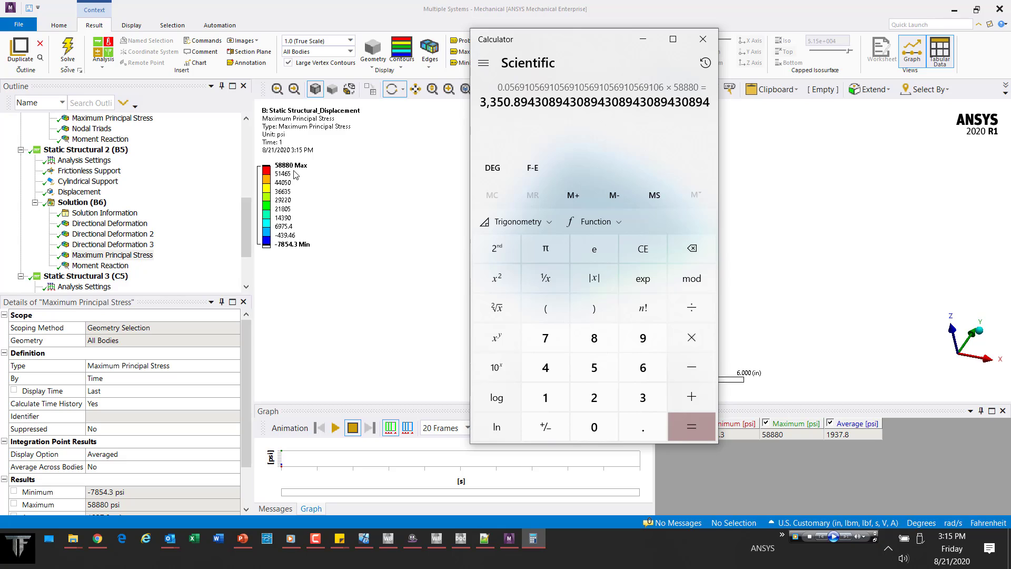
Compare the moment analysis' maximum principal stress plot with the displacement analysis' moment reaction and maximum principal stress
click(128, 119)
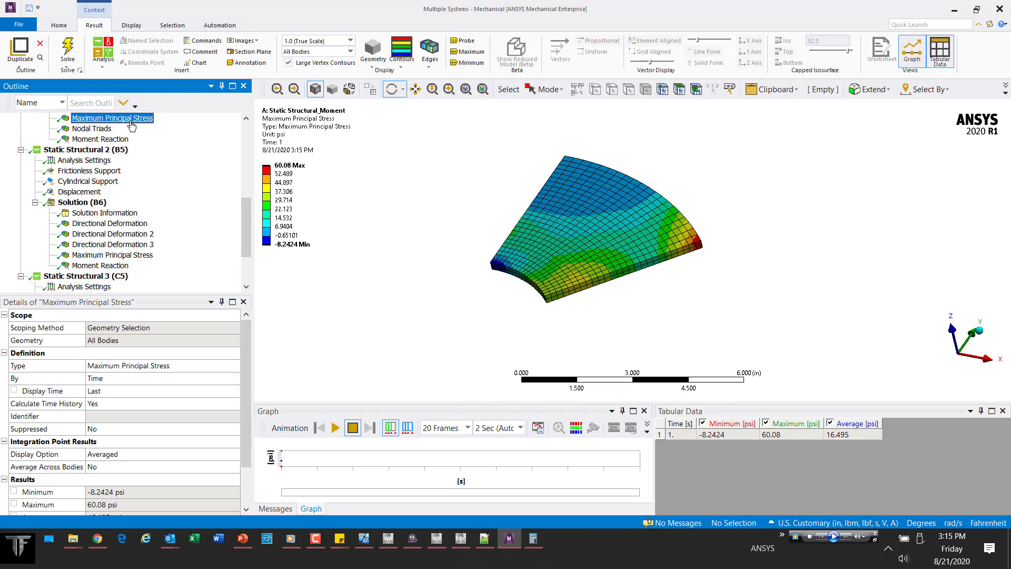
click(100, 266)
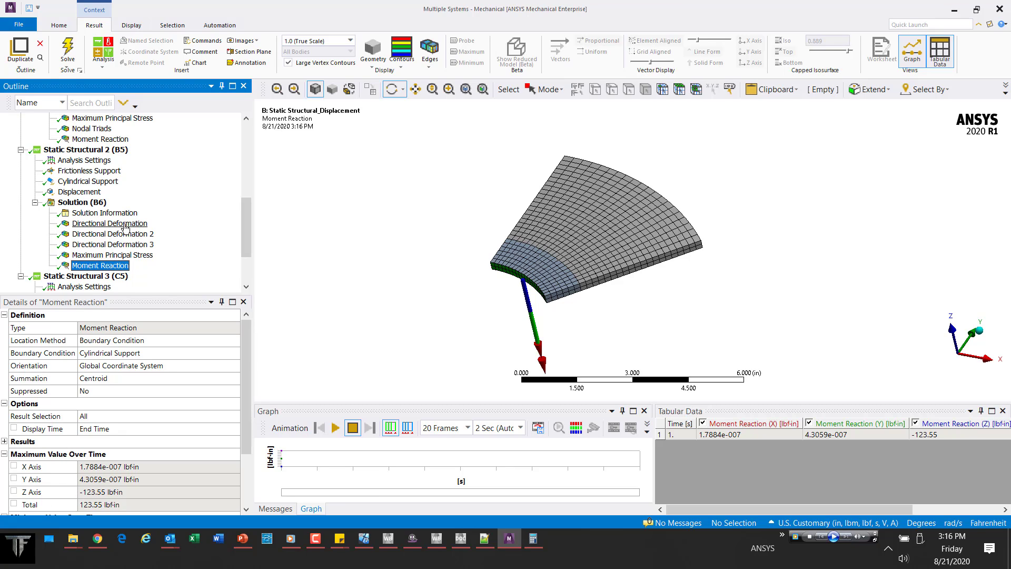
click(114, 255)
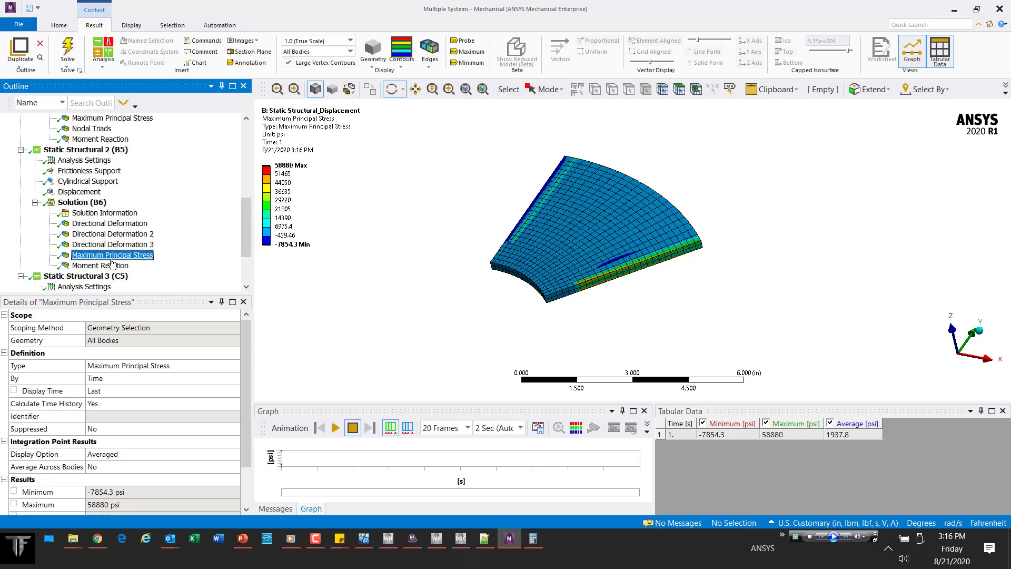
Insert a Nodal Triads coordinate system result into the displacement analysis solution (B6) and evaluate it
right_click(91, 207)
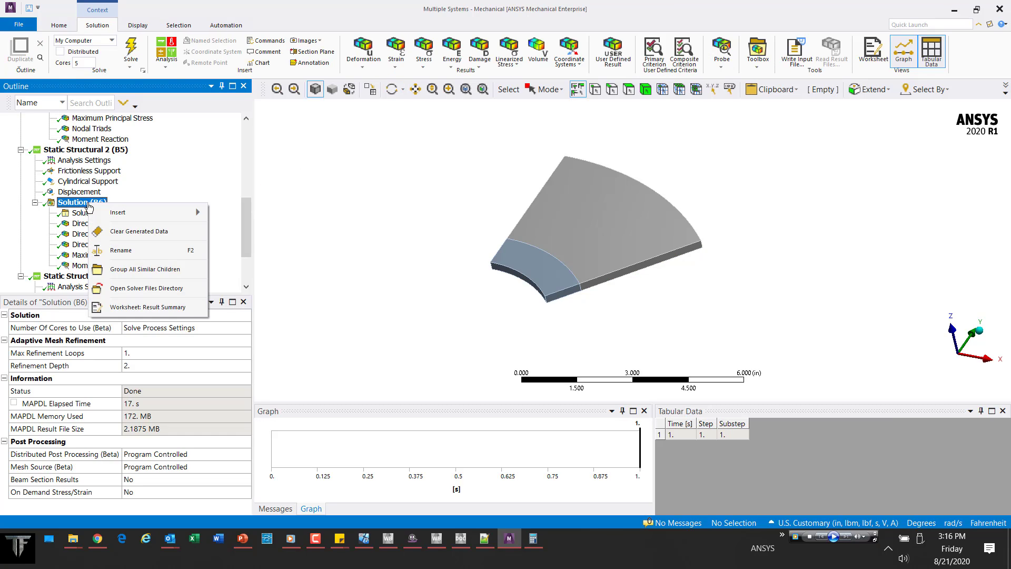
mouse_move(121, 212)
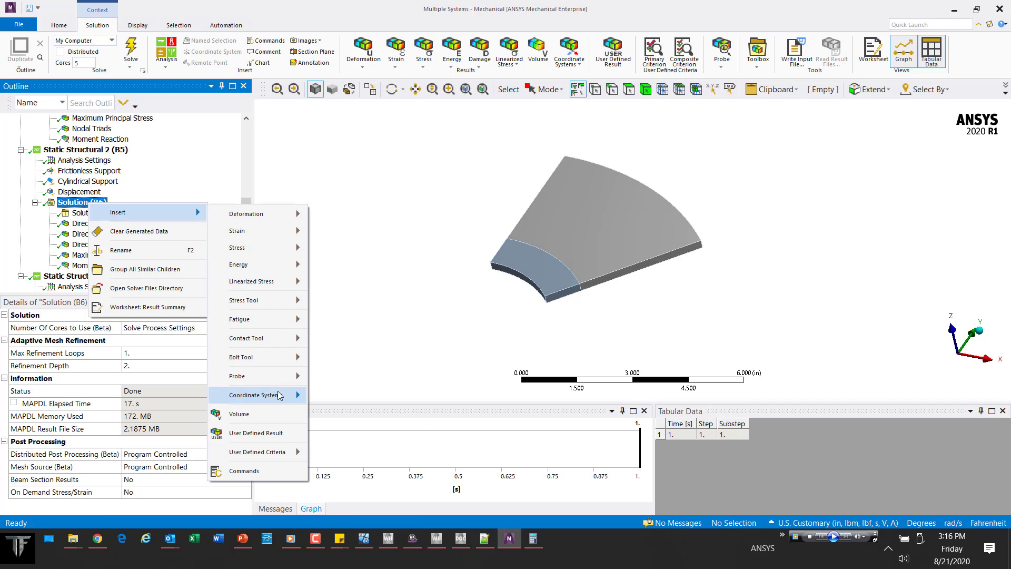
mouse_move(279, 396)
click(337, 395)
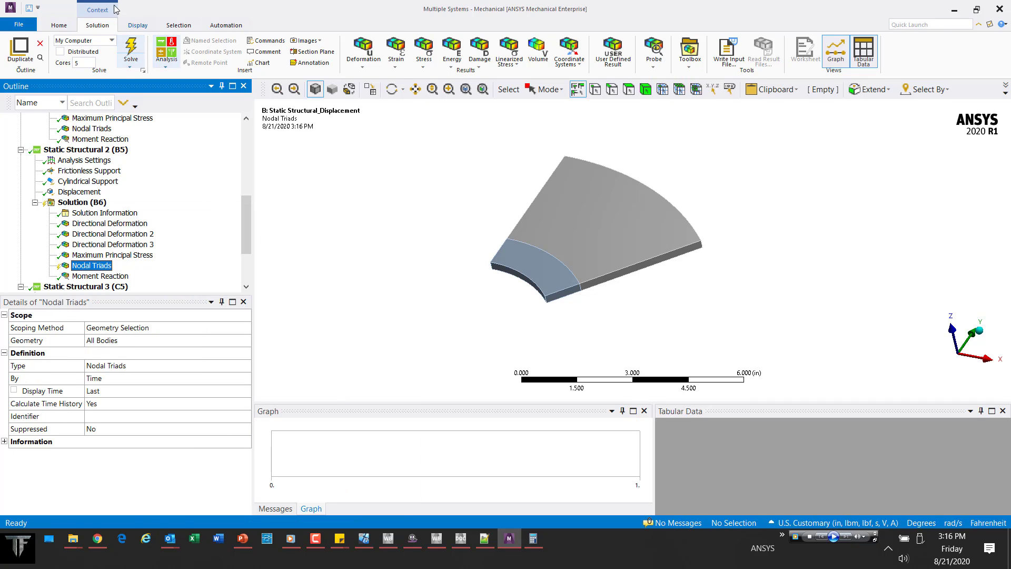
click(131, 50)
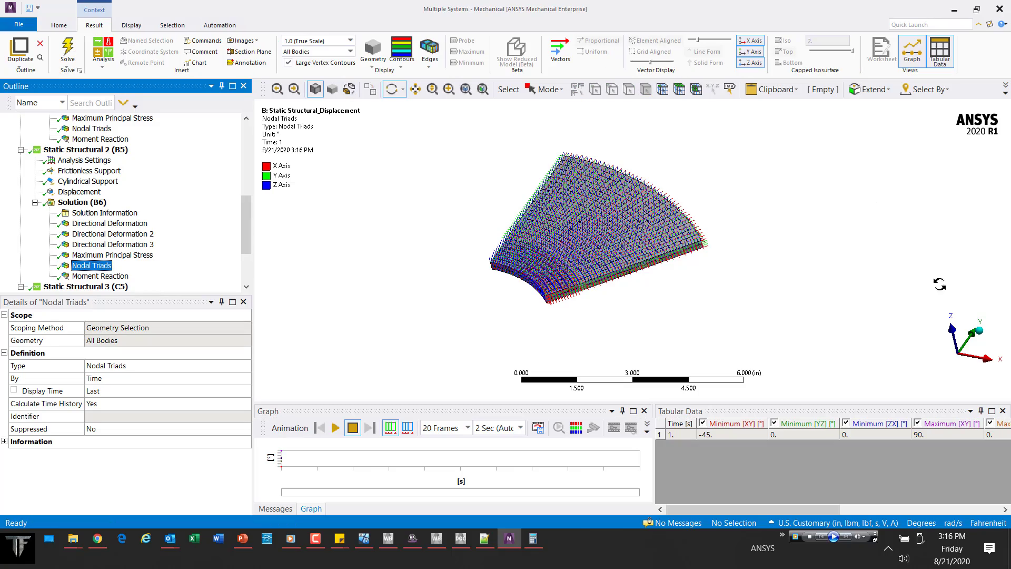
Examine the displacement analysis' nodal triads near the wedge's outer corner along the Z axis, and check them against the displacement load's coordinate system
click(952, 327)
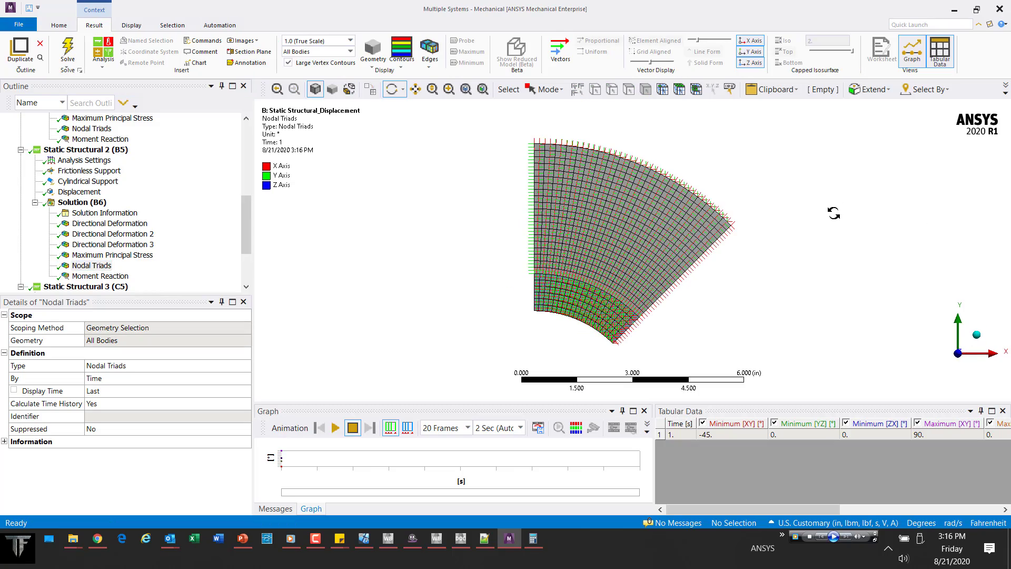
scroll(778, 207, up, 5)
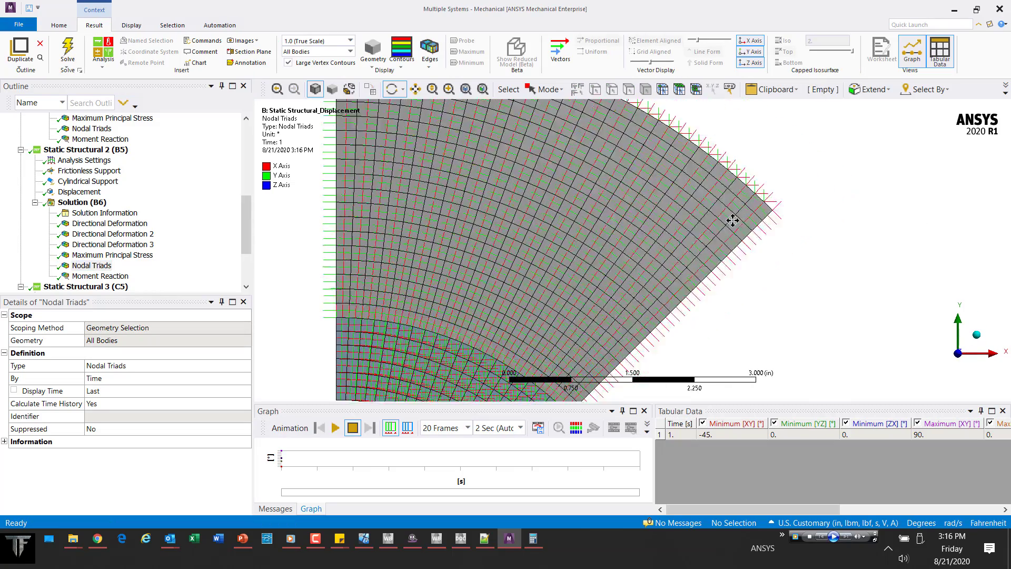
scroll(729, 221, up, 5)
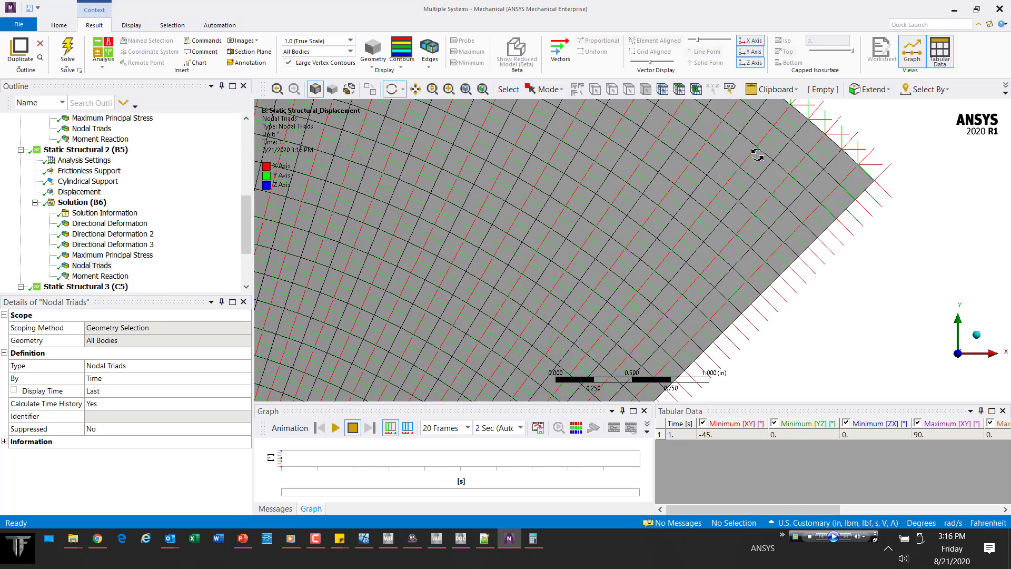
click(79, 192)
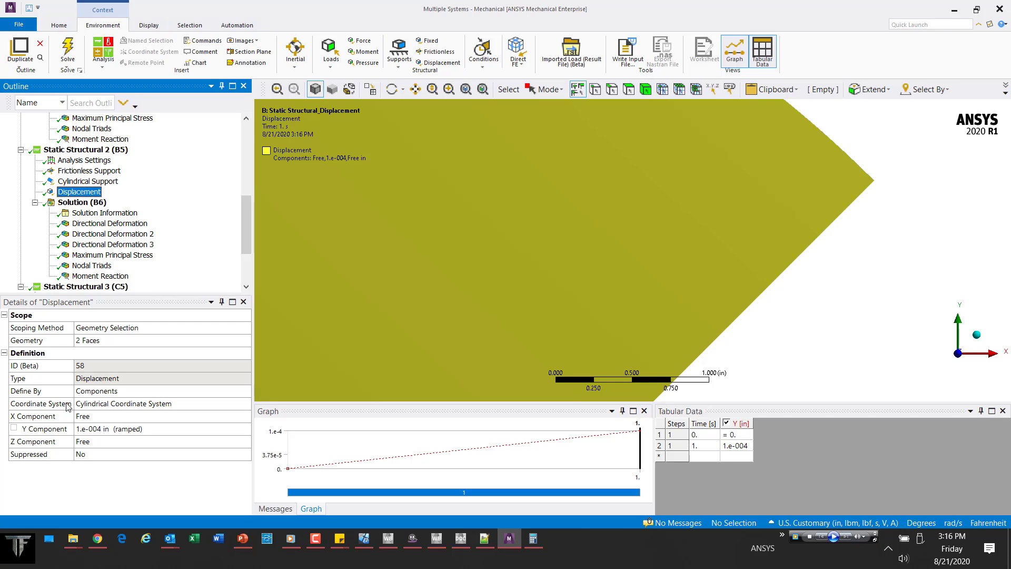
click(100, 266)
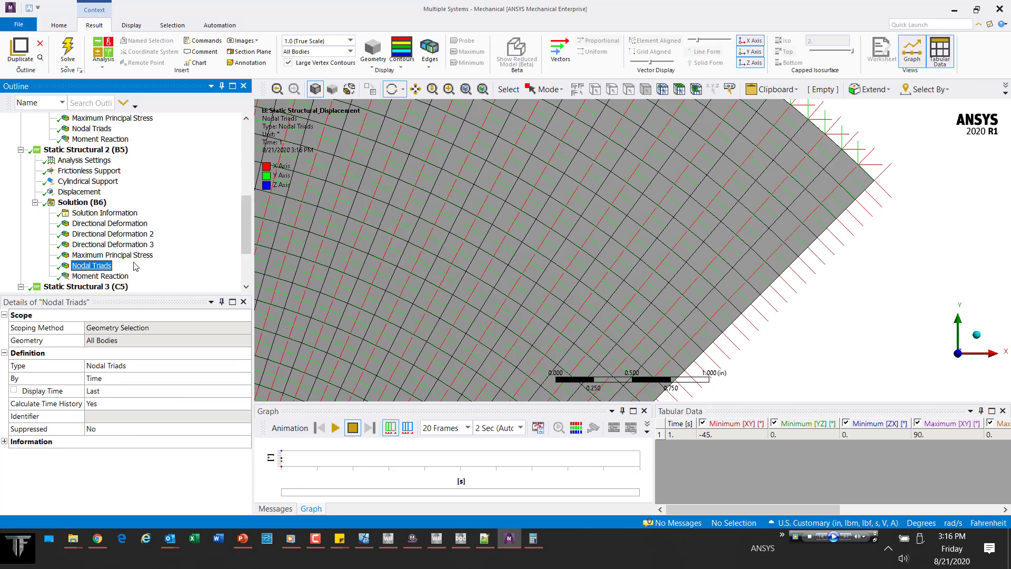
Examine the displacement analysis' nodal triads along the wedge's slanted edge and check them against the displacement load's Y component, then view the whole wedge
scroll(796, 253, up, 3)
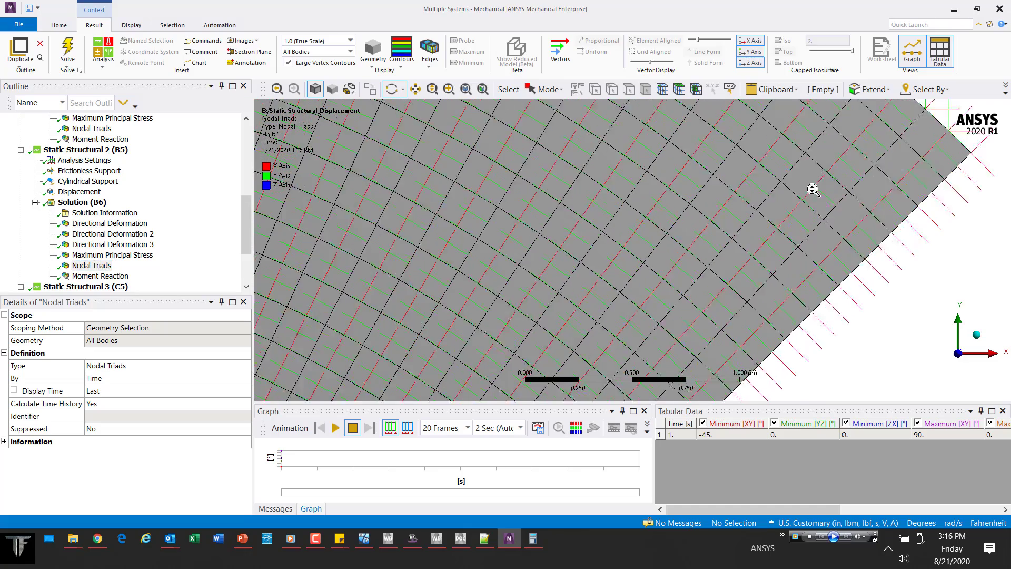
scroll(817, 145, up, 3)
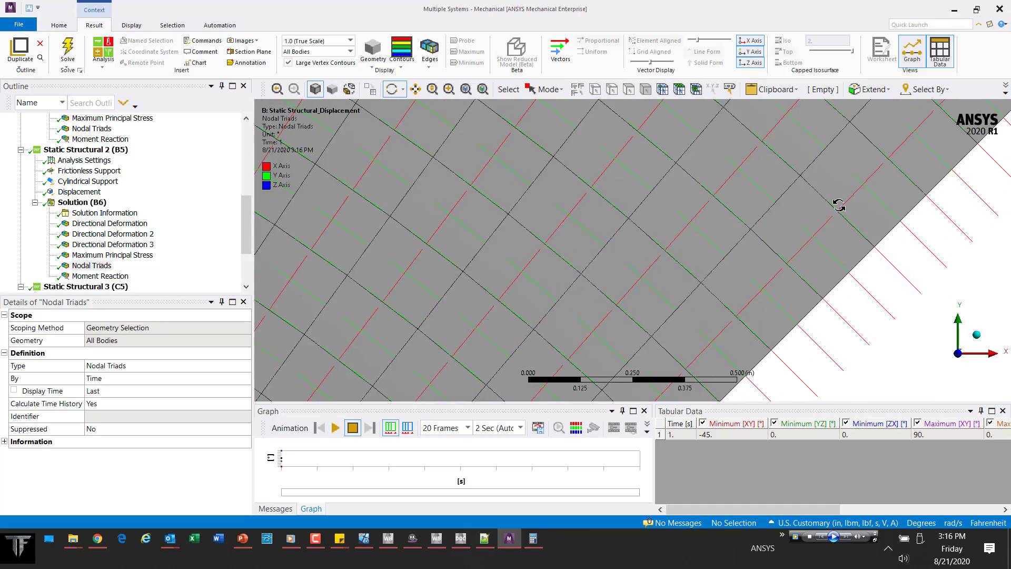
ctrl+middle_drag(813, 196, 803, 196)
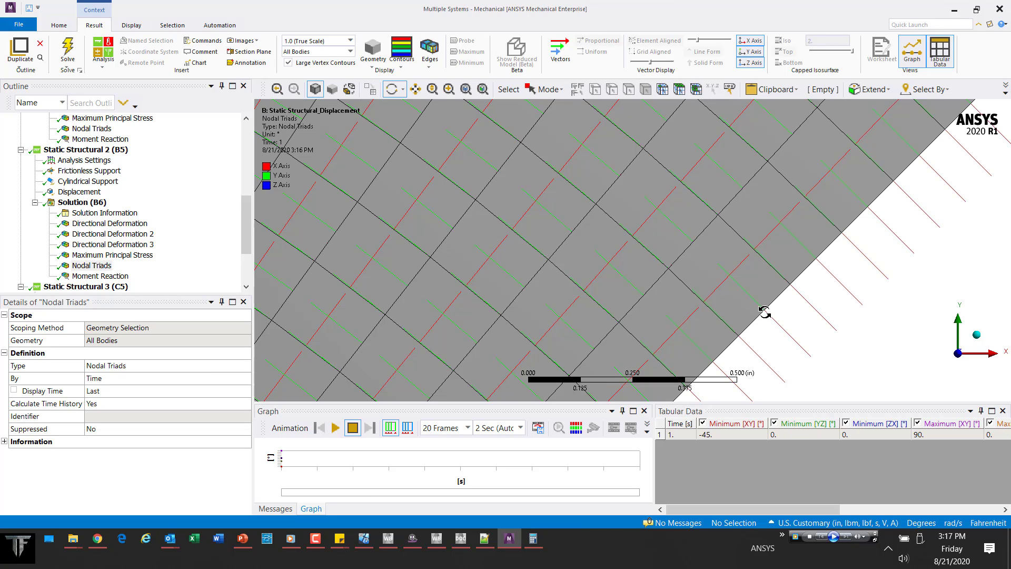
click(79, 192)
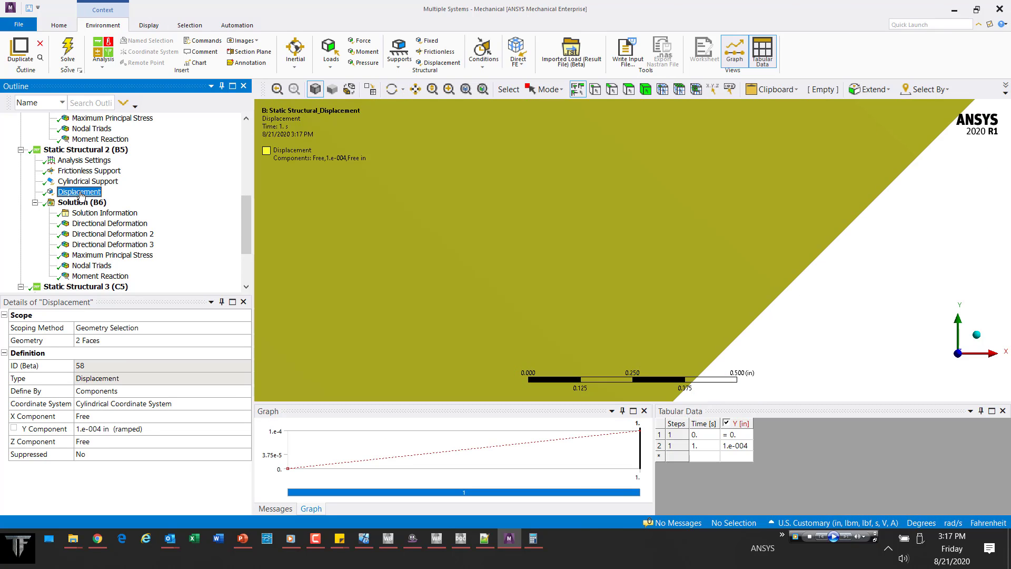
click(62, 431)
click(91, 266)
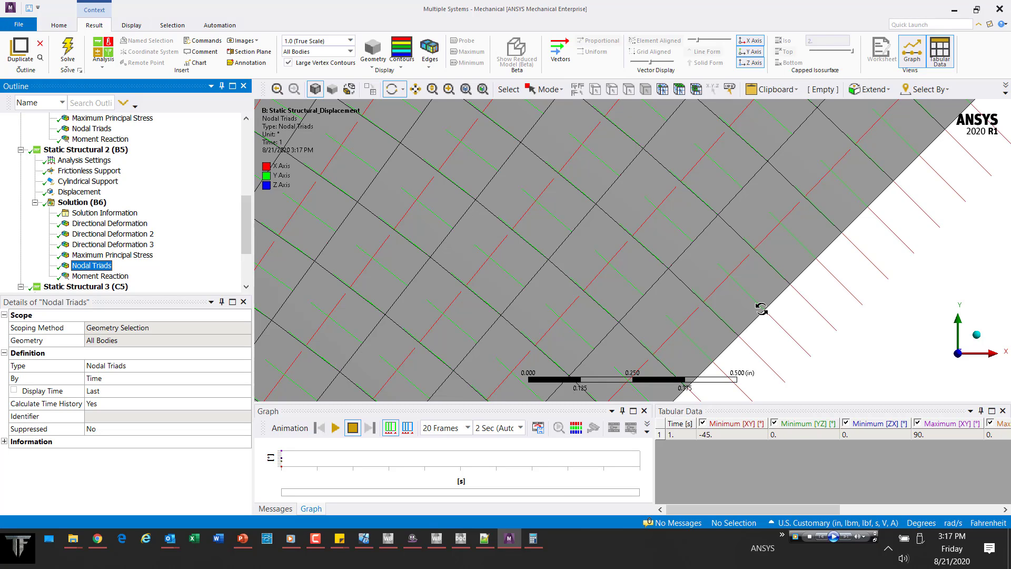
scroll(790, 237, down, 10)
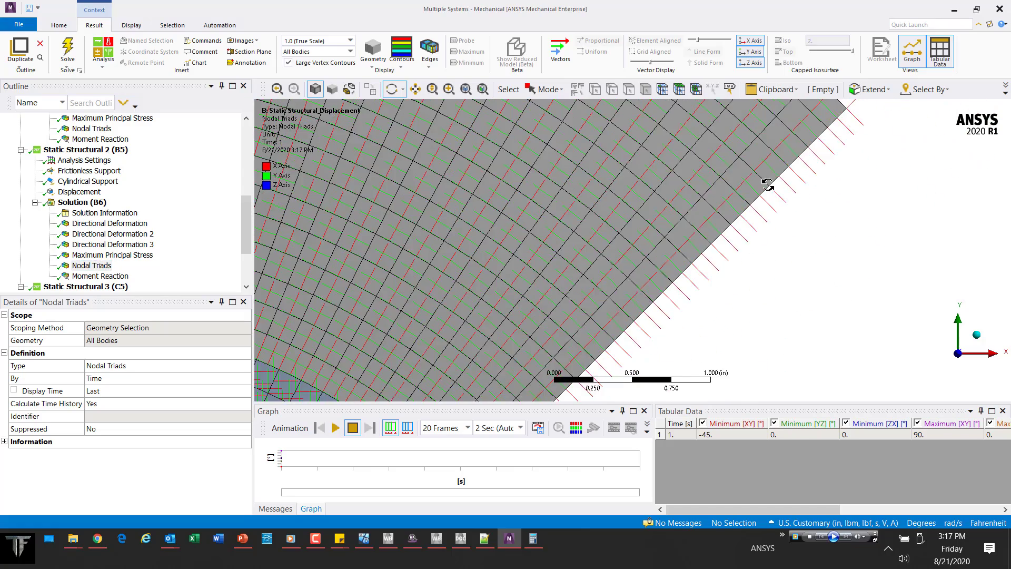
ctrl+middle_drag(627, 258, 719, 297)
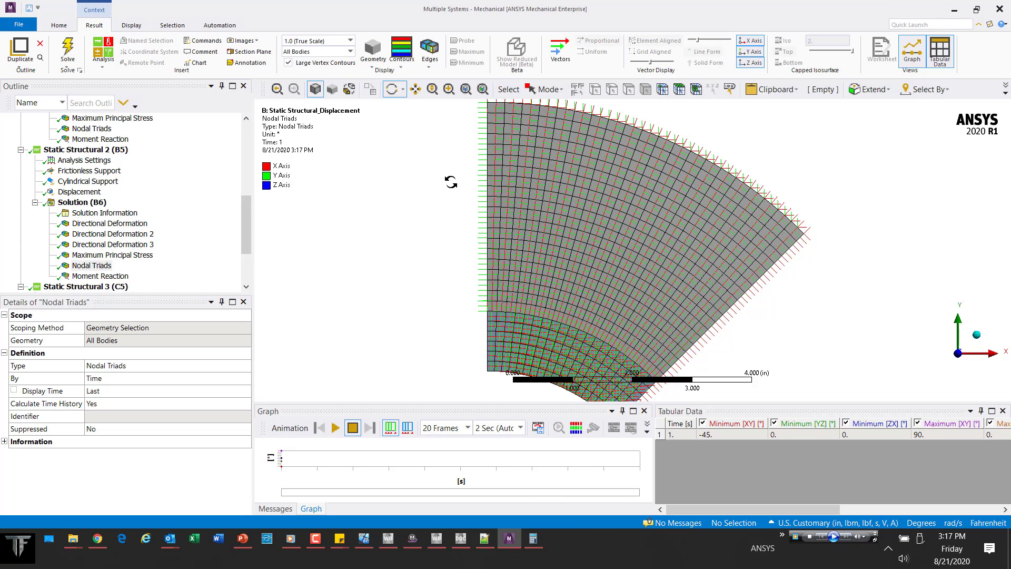
scroll(451, 182, down, 4)
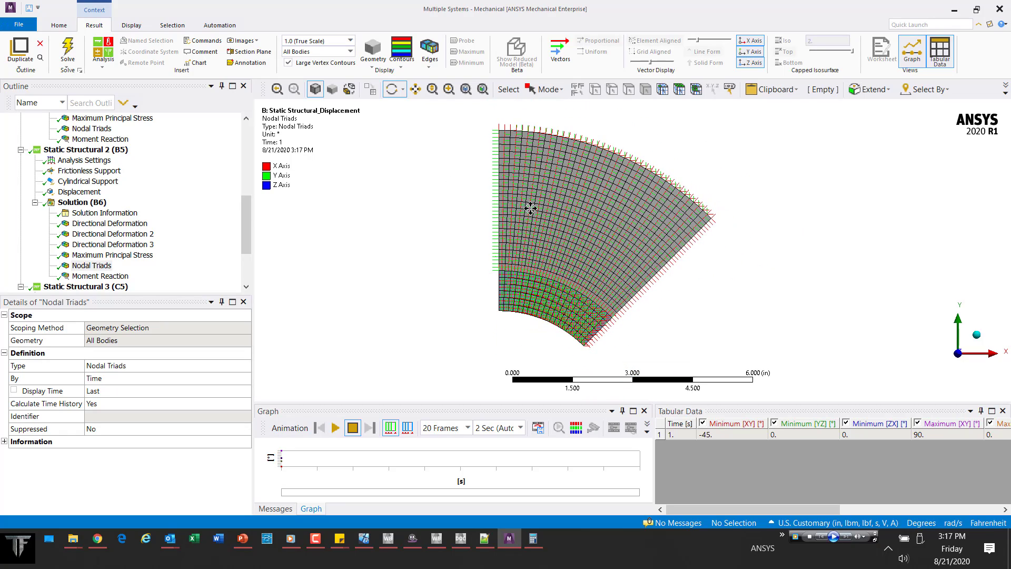
Show the displacement analysis' moment reaction at the 5x Auto deformation scale and play its animation, stopping it after viewing
click(125, 276)
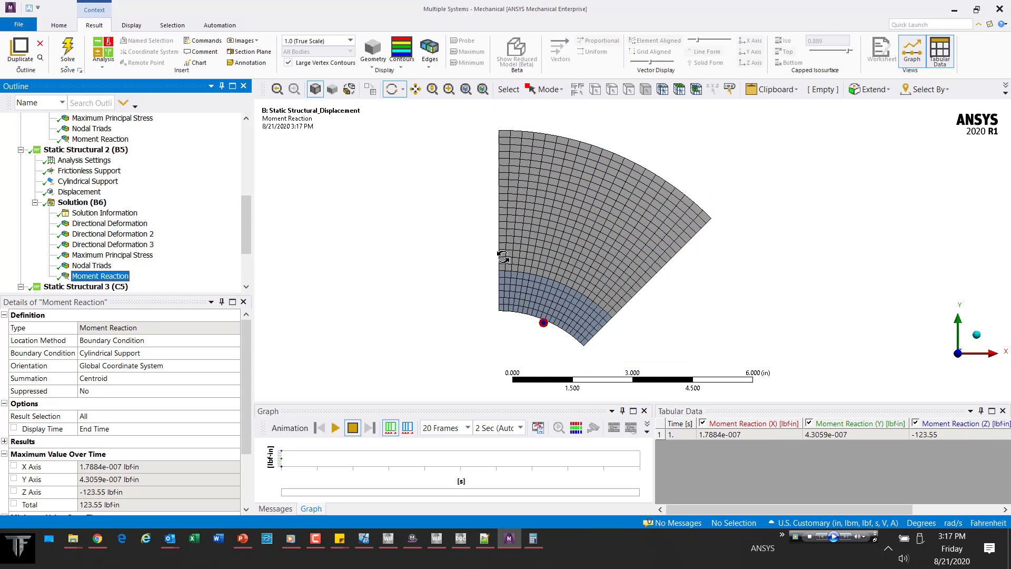
click(350, 41)
click(339, 85)
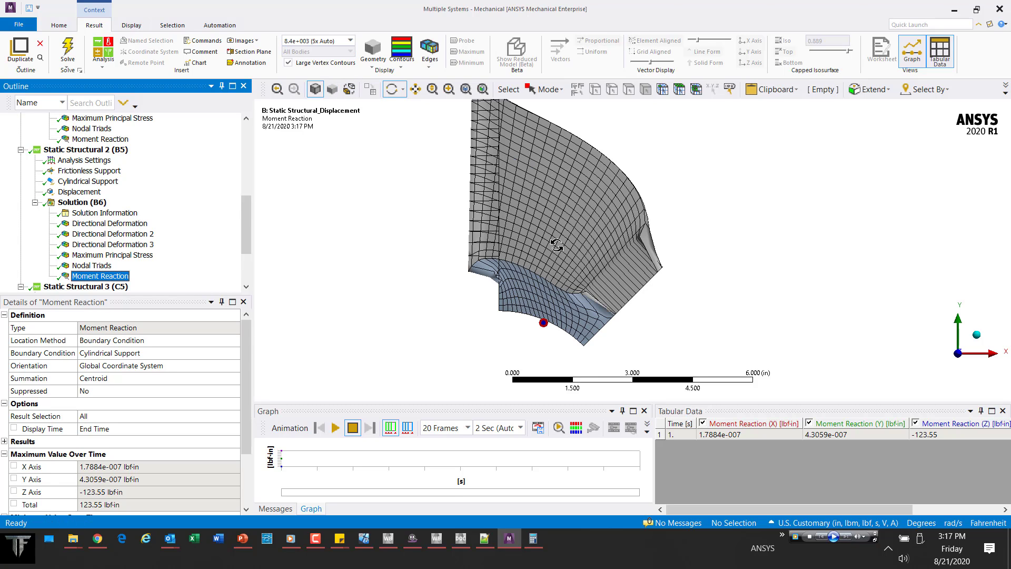
drag(558, 225, 564, 276)
click(335, 427)
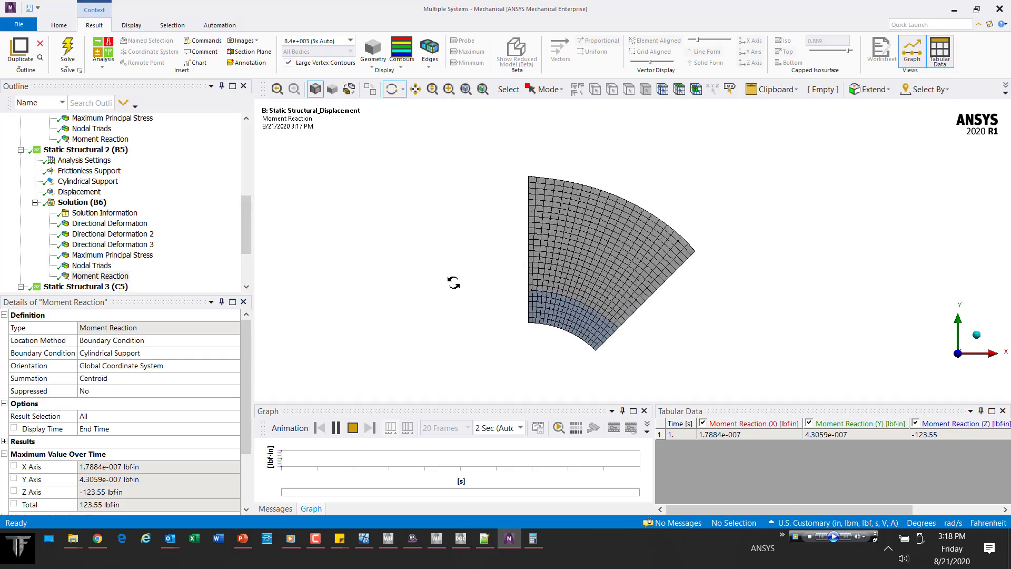
click(353, 427)
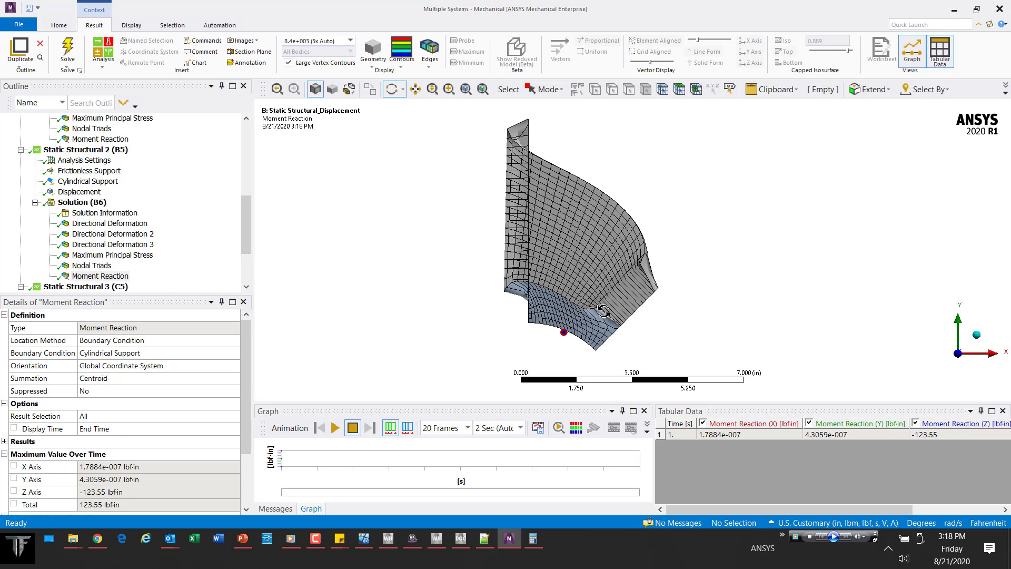
Set the result's deformation scale to 1.0 (True Scale)
click(315, 44)
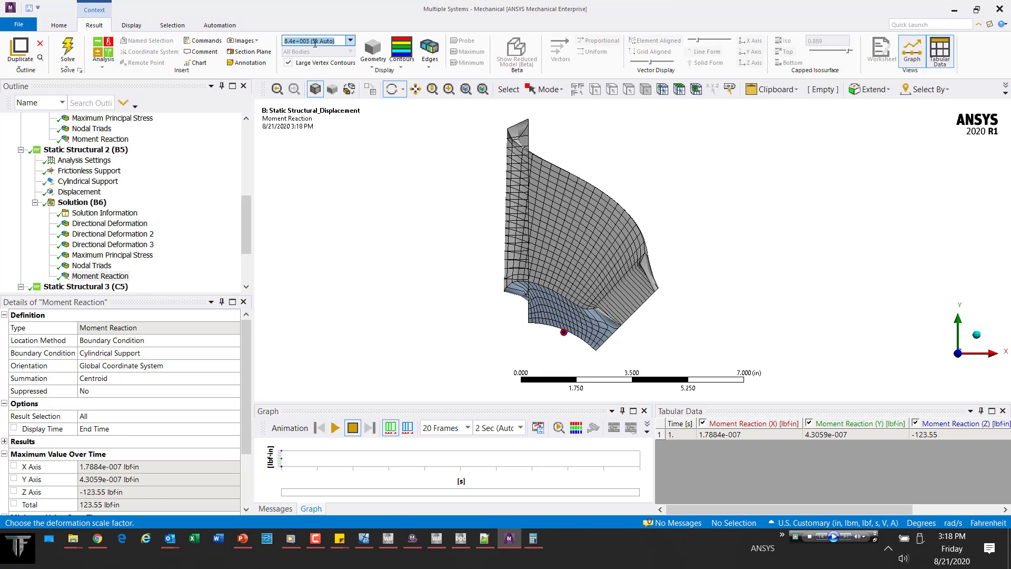
click(350, 40)
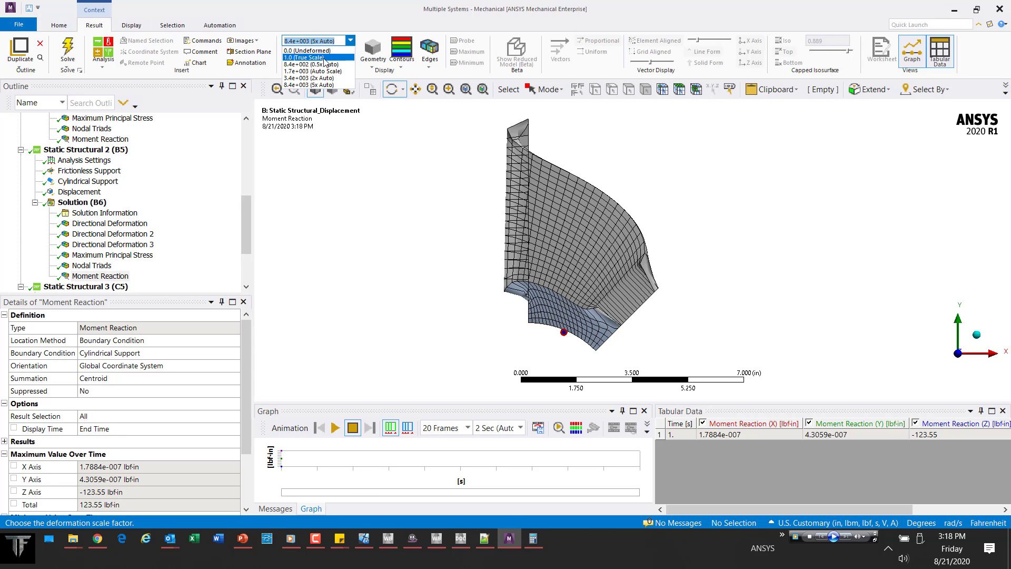
click(308, 54)
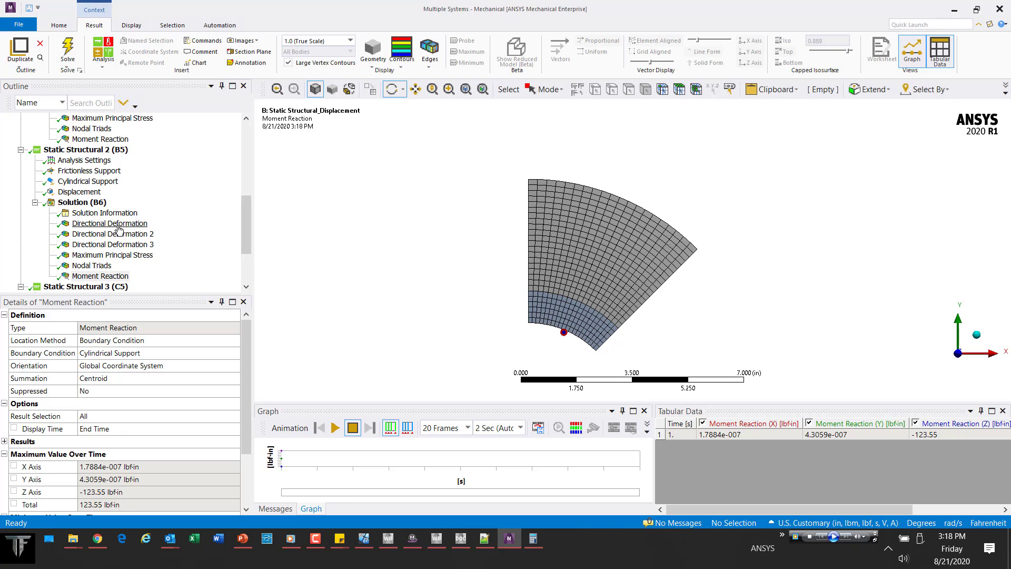
Review the frictionless and cylindrical supports of the remote displacement analysis (C5), inspecting the wedge's inner curved face up close
scroll(127, 228, down, 3)
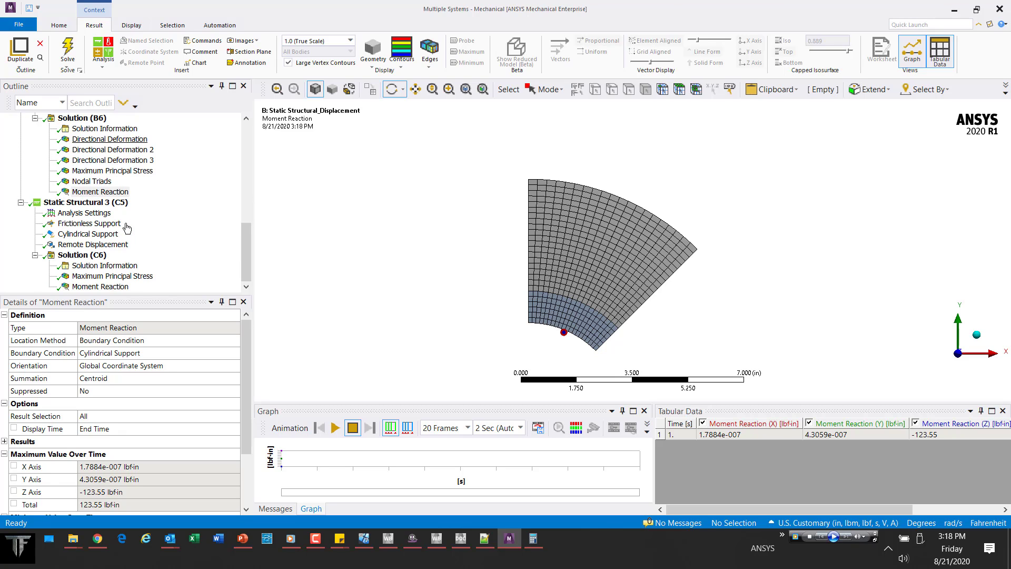
click(108, 223)
middle_drag(576, 236, 593, 172)
key(Down)
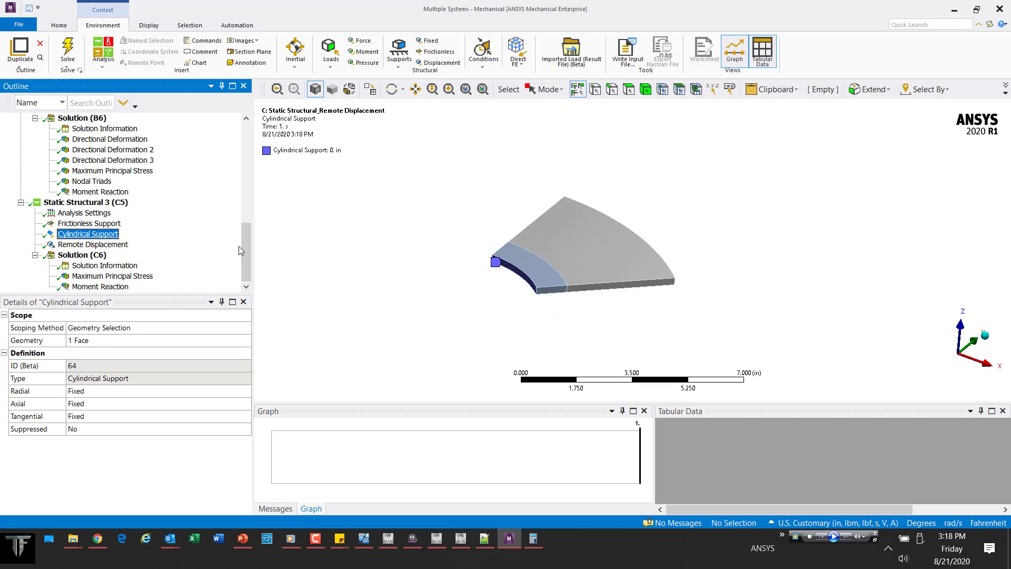
right_drag(476, 244, 586, 325)
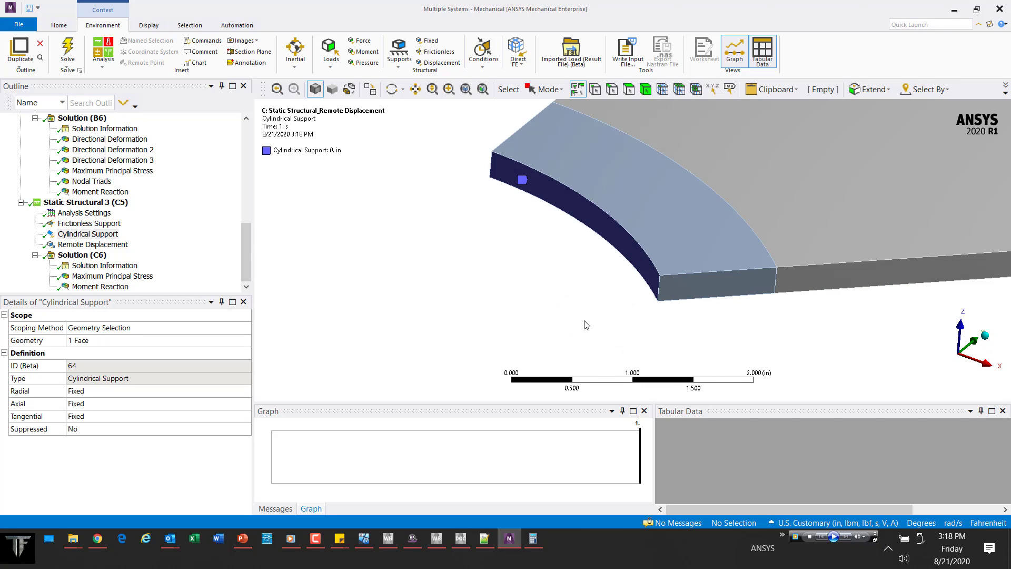
key(F7)
Review the Remote Displacement load in Static Structural 3 (C5), checking its Rotation Z value and its remote point scoping
click(93, 245)
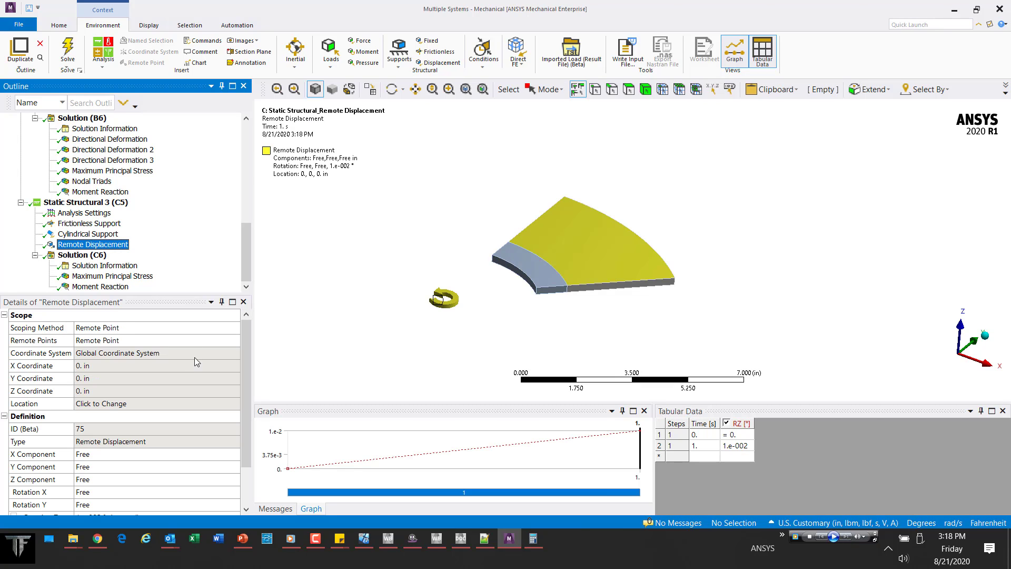
scroll(192, 368, down, 2)
click(61, 468)
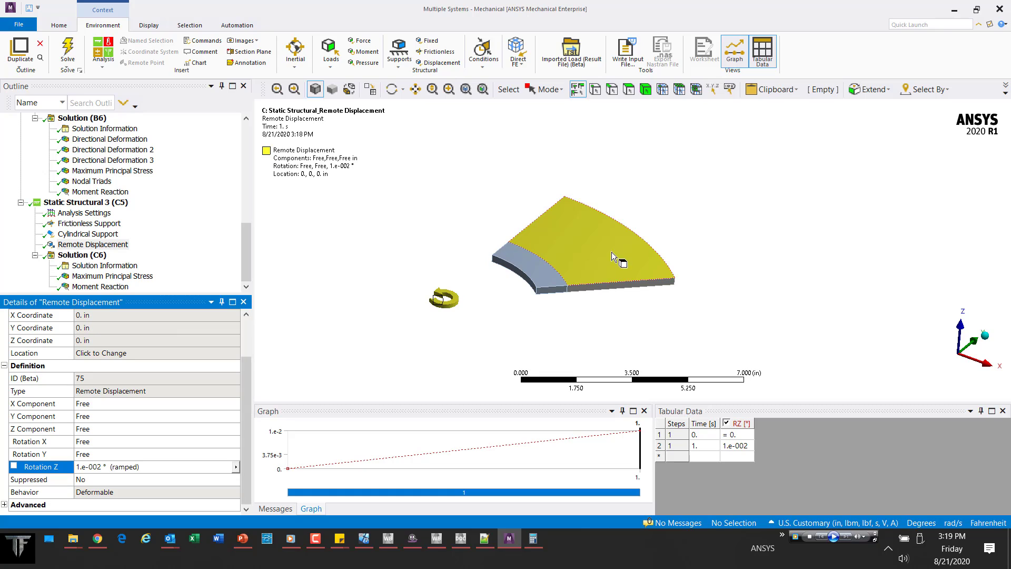
scroll(158, 382, up, 3)
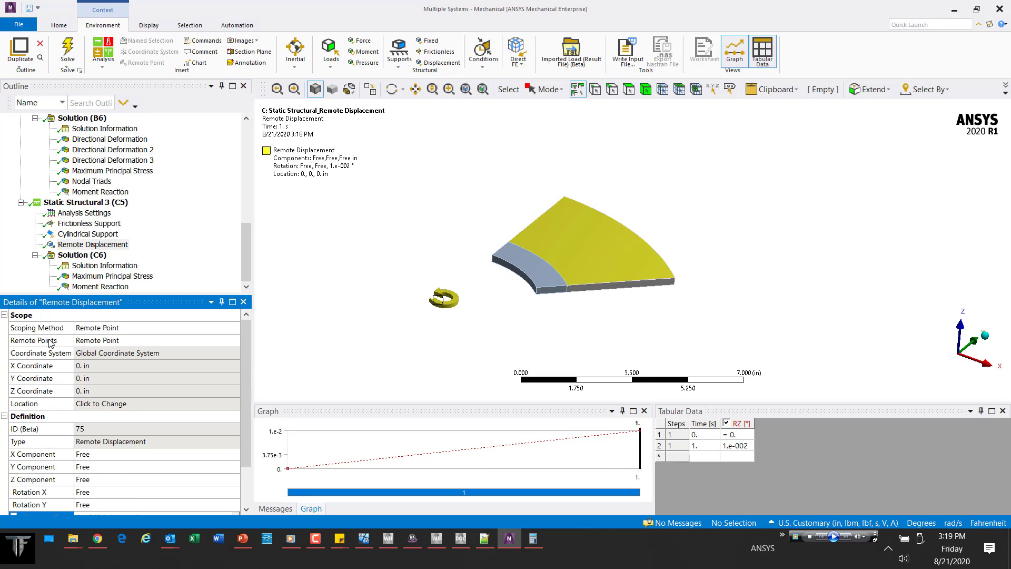
click(94, 341)
mouse_move(608, 302)
middle_down()
mouse_move(597, 266)
mouse_move(661, 211)
middle_up()
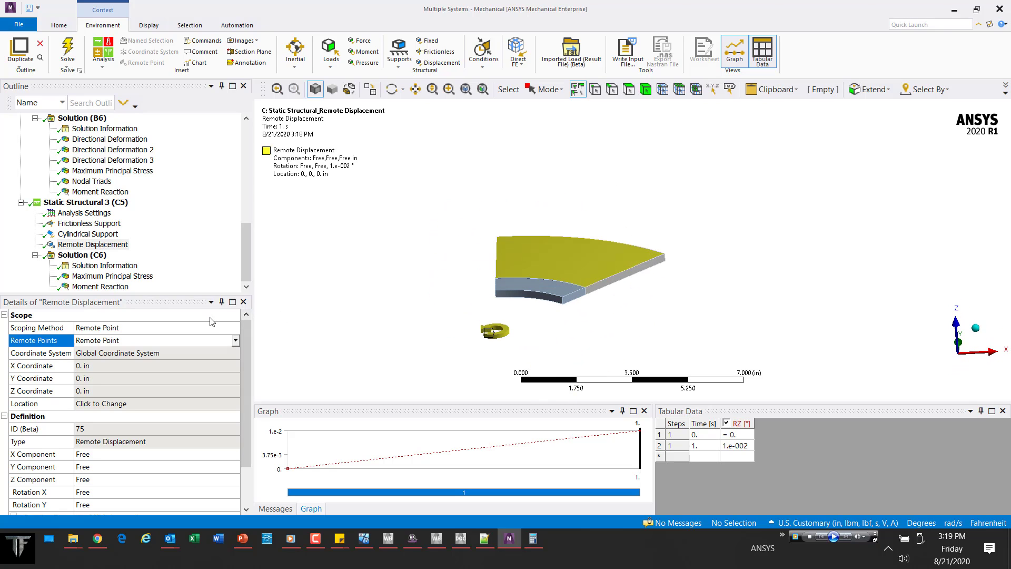
Read the remote displacement analysis' Z-axis moment reaction and divide 7 by 942 in Calculator
click(92, 287)
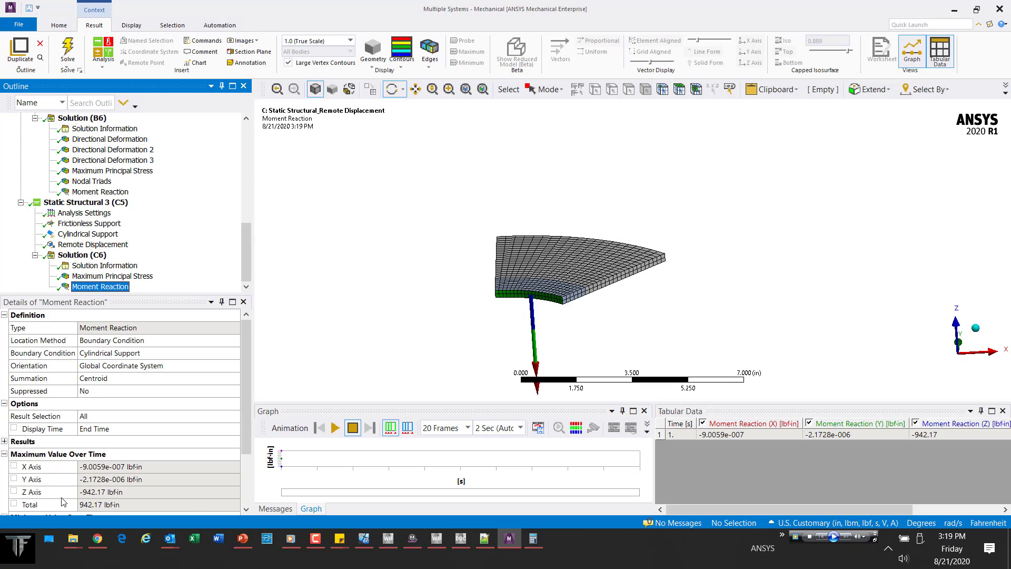
click(64, 494)
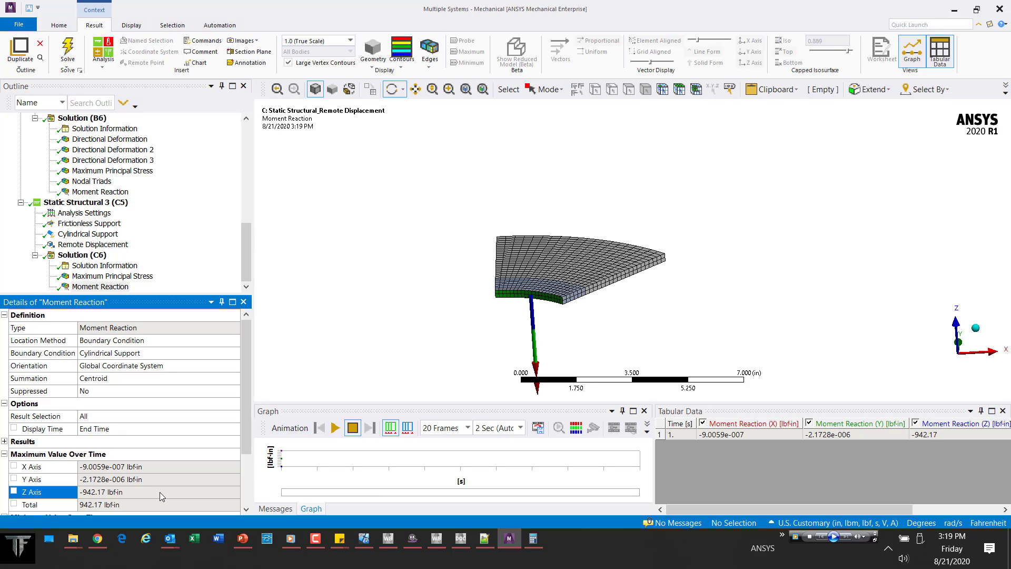
click(533, 538)
click(644, 253)
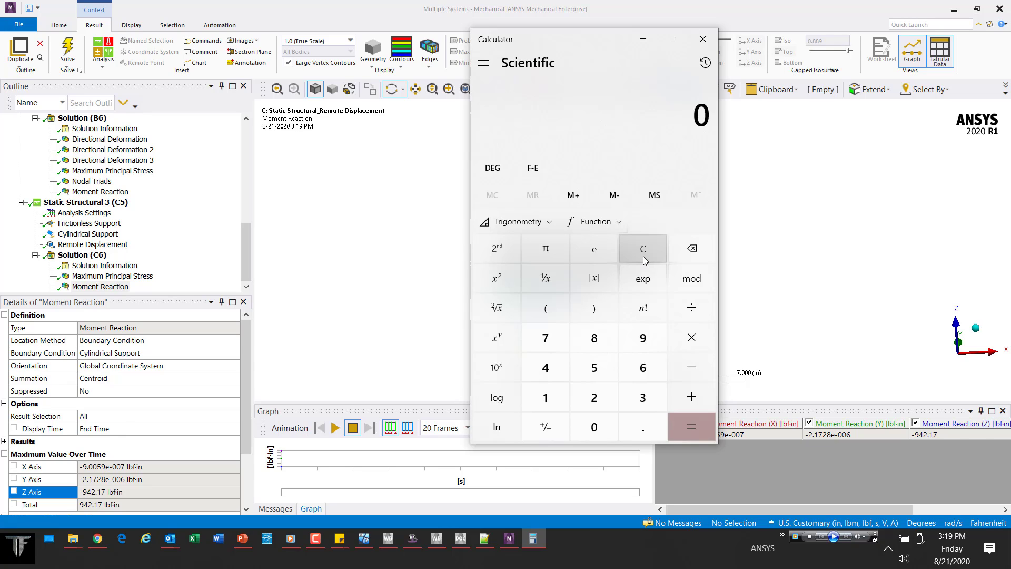
text(7 ÷ )
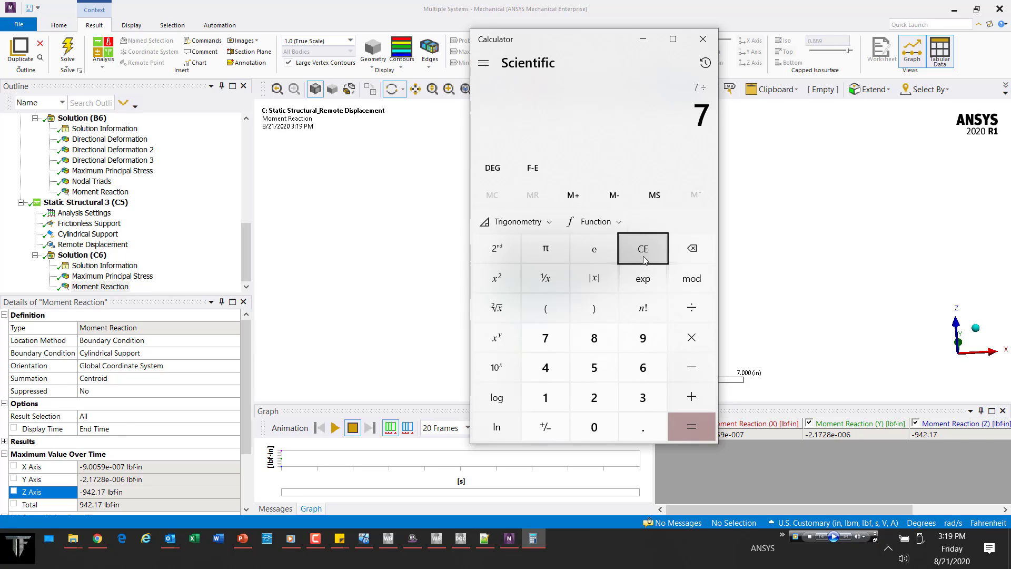
text(942)
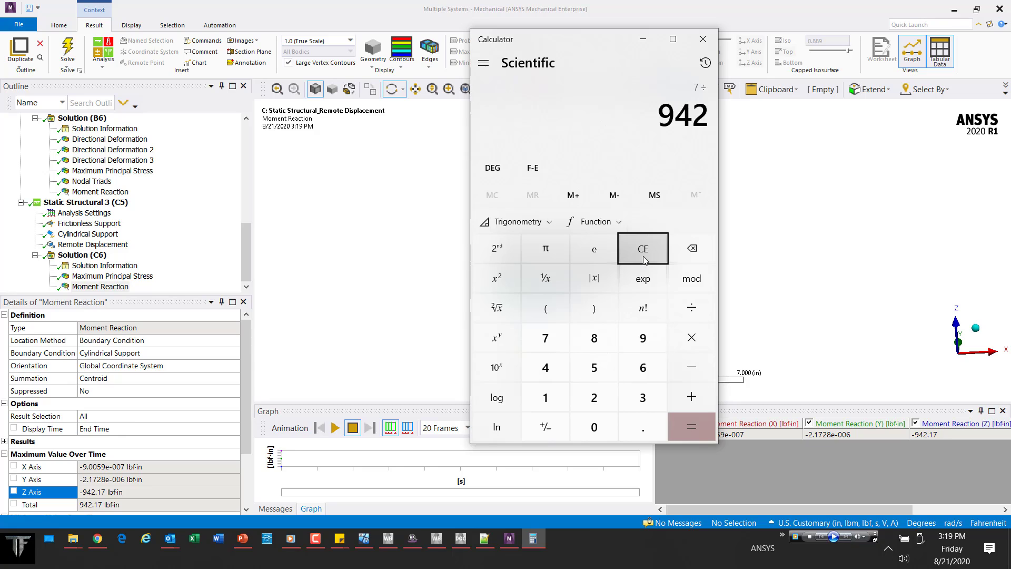
key(Return)
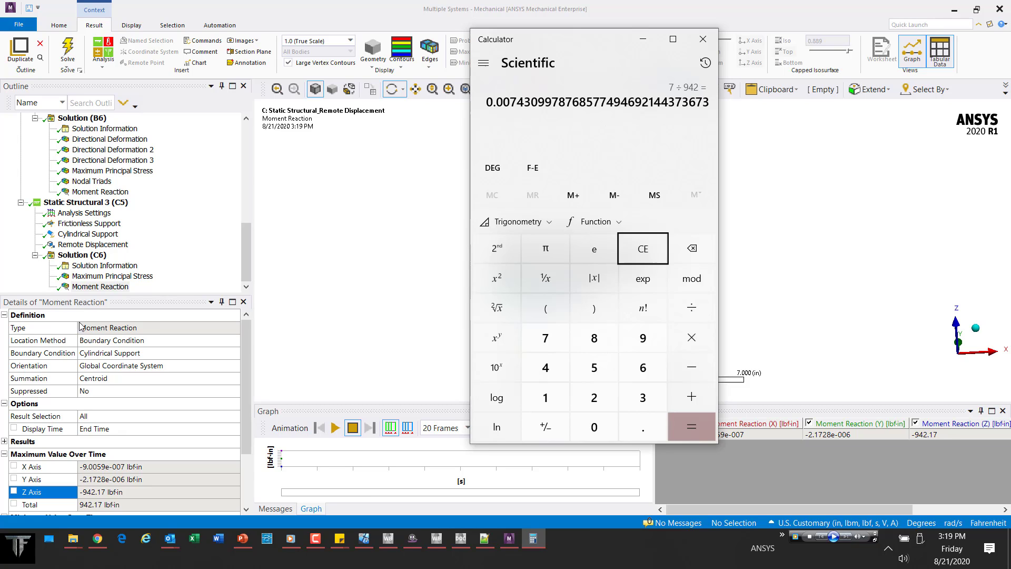
Take the remote displacement analysis' peak maximum principal stress and multiply the calculated ratio by 8155 in Calculator
click(106, 276)
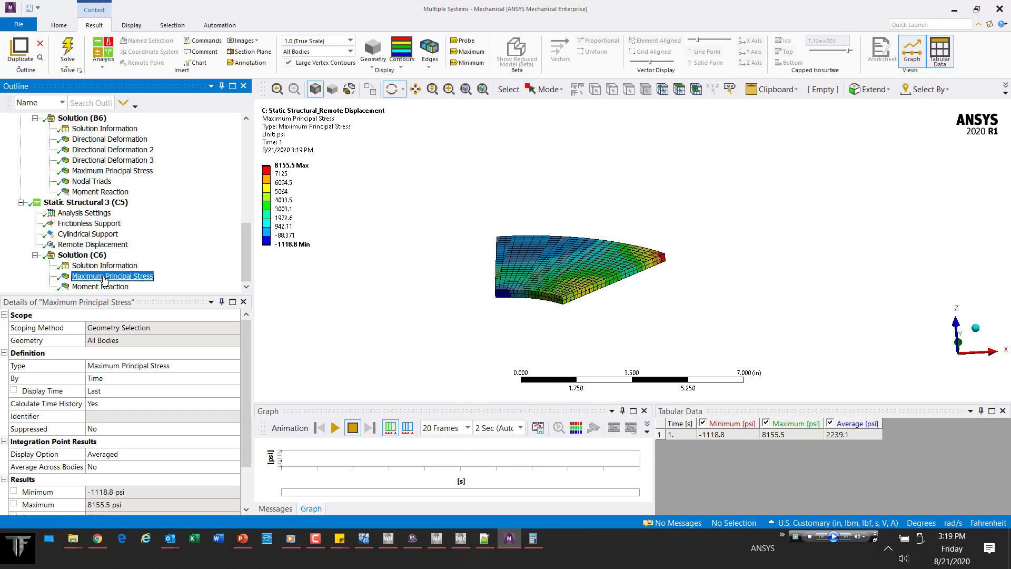
click(540, 256)
key(1)
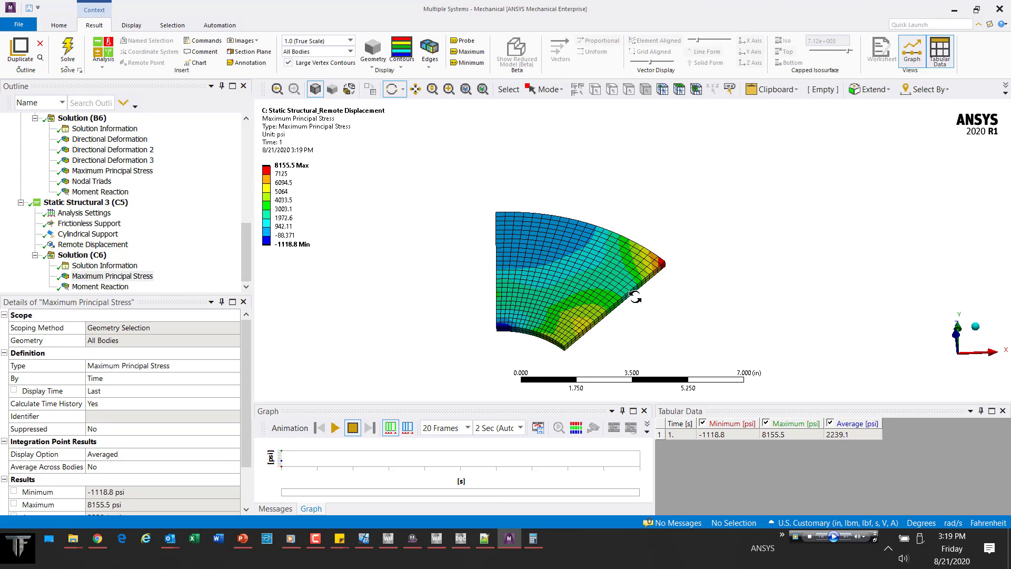
click(534, 538)
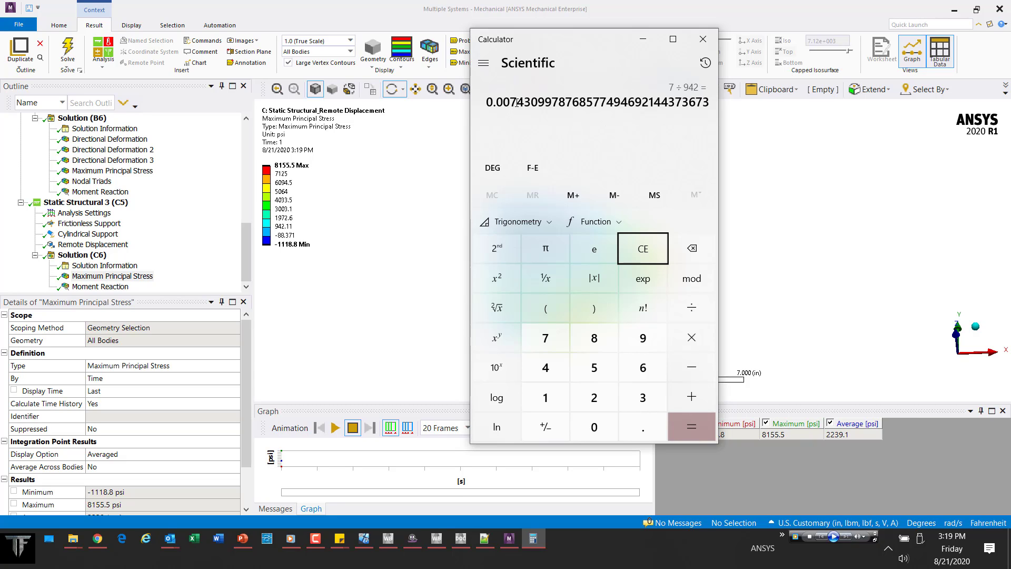
click(692, 342)
text(8155)
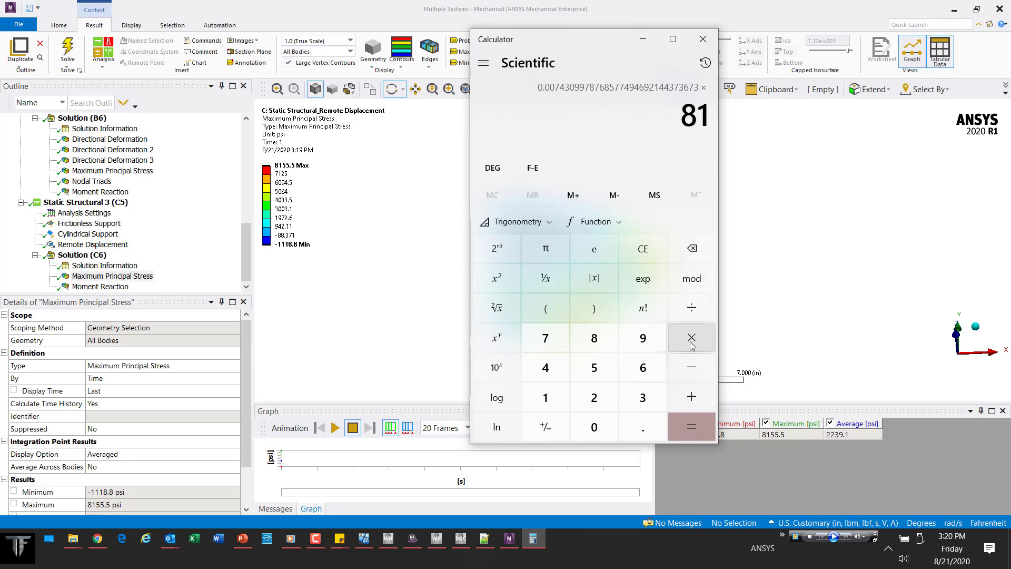
key(Return)
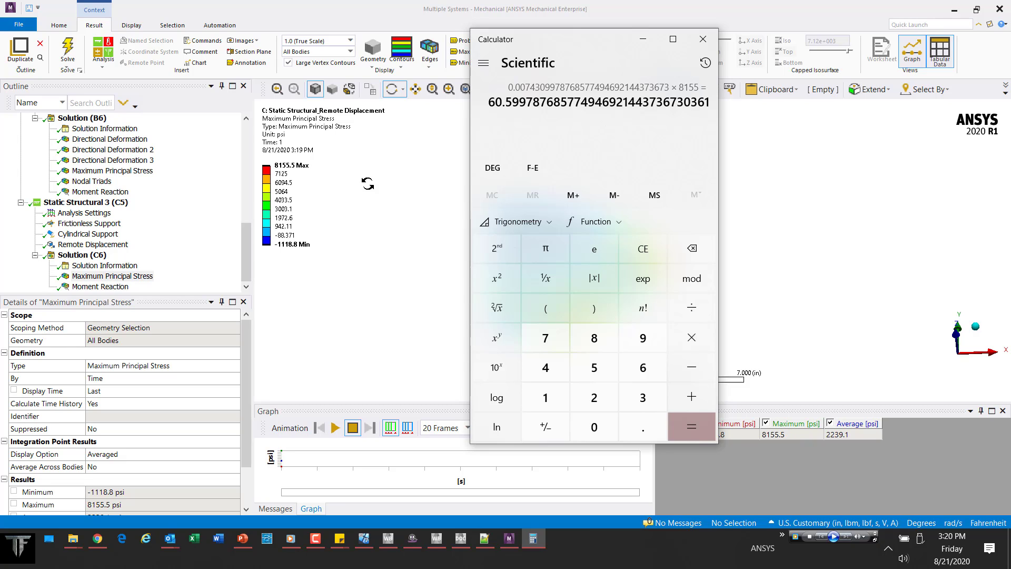
Open the moment analysis' maximum principal stress plot in Solution (A6) to compare it with the scaled remote displacement stress
click(249, 266)
drag(247, 268, 242, 198)
scroll(125, 242, up, 3)
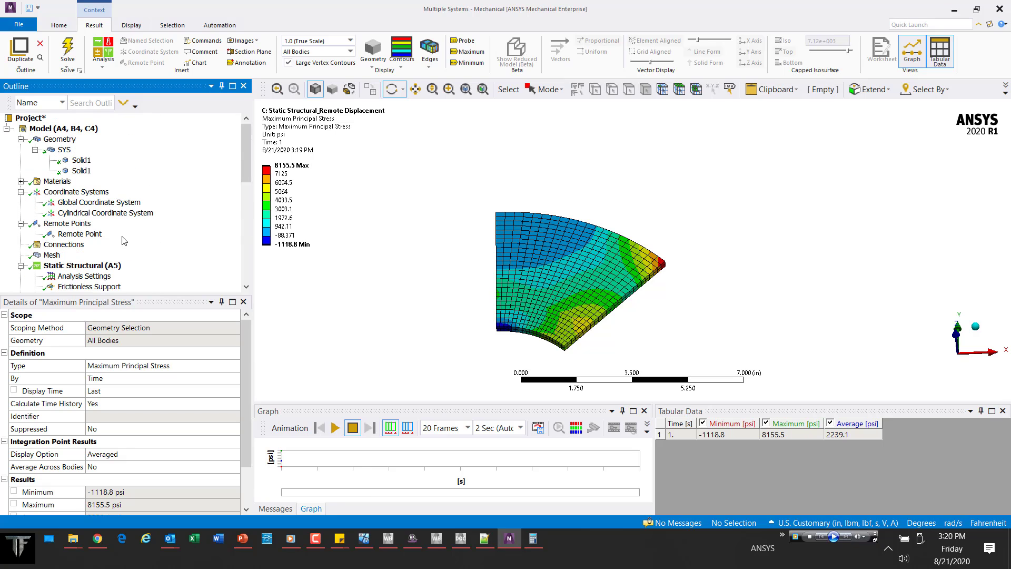
scroll(113, 237, down, 2)
click(112, 278)
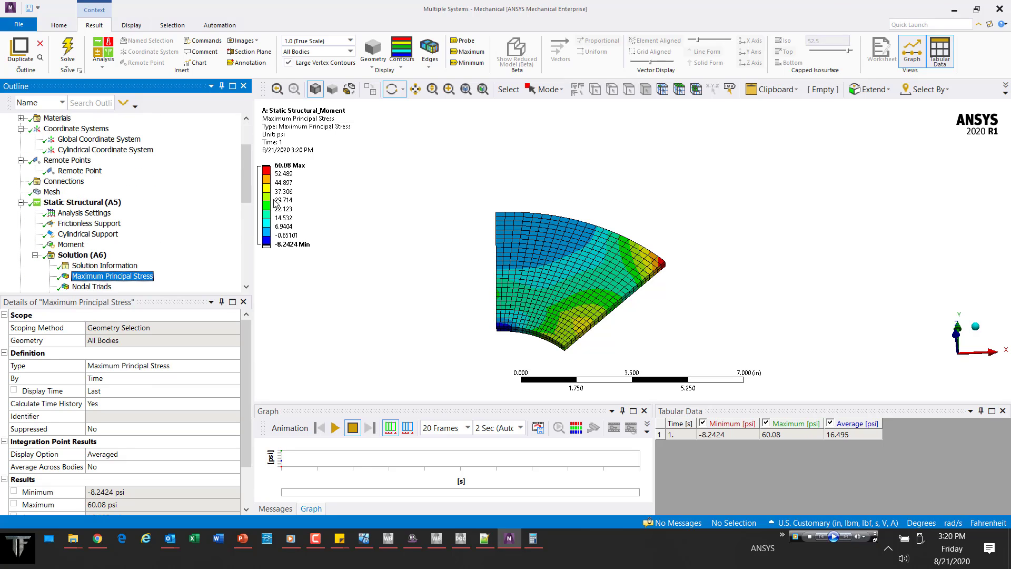
Review the remote displacement analysis' maximum principal stress and the nodal triads in Solution (B6) of the displacement analysis
drag(248, 186, 254, 266)
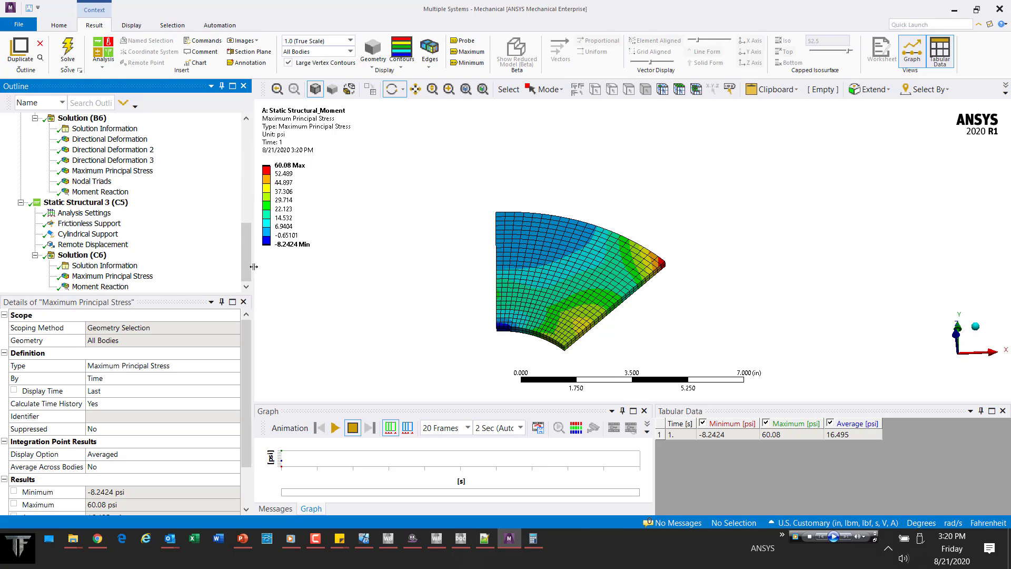
click(96, 277)
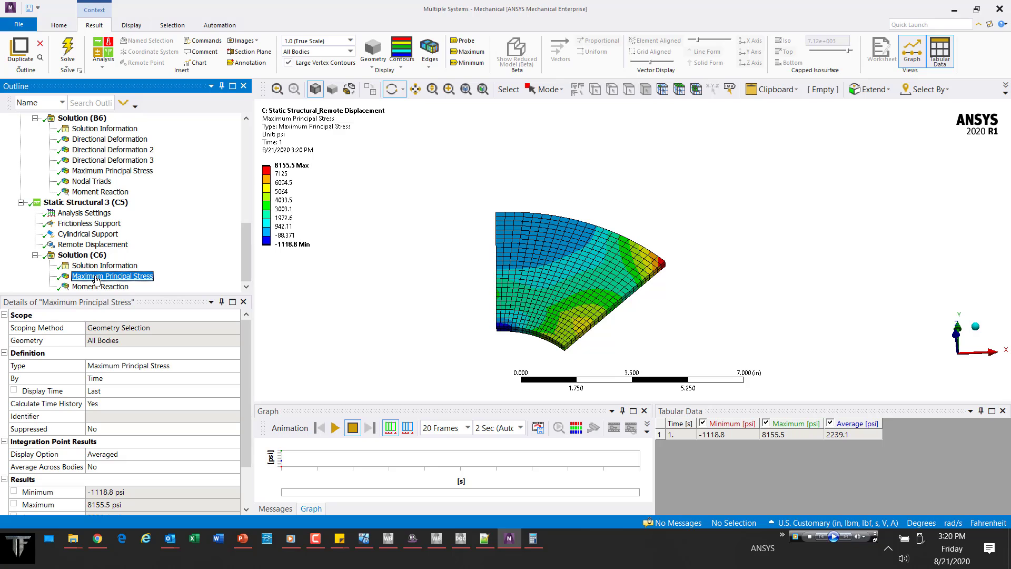
scroll(99, 282, up, 2)
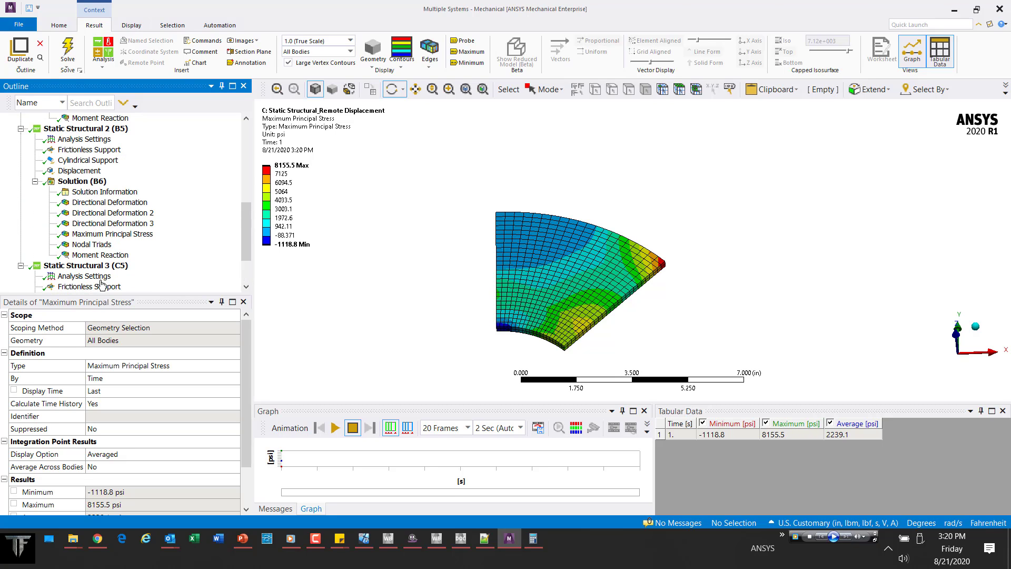
click(92, 244)
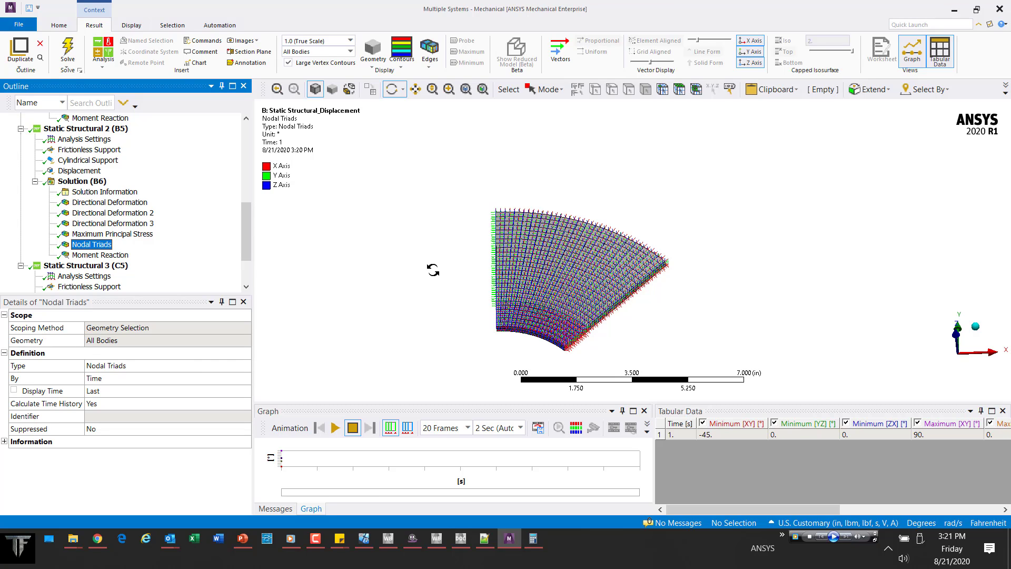
Insert a Force load in Static Structural 2 (B5) and suppress its existing Displacement load
right_click(84, 129)
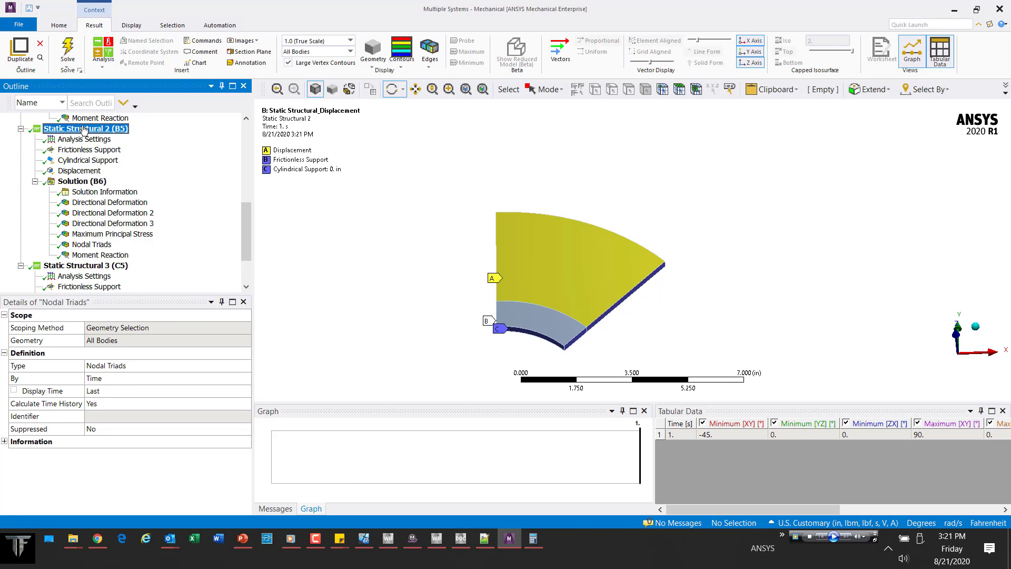
mouse_move(121, 135)
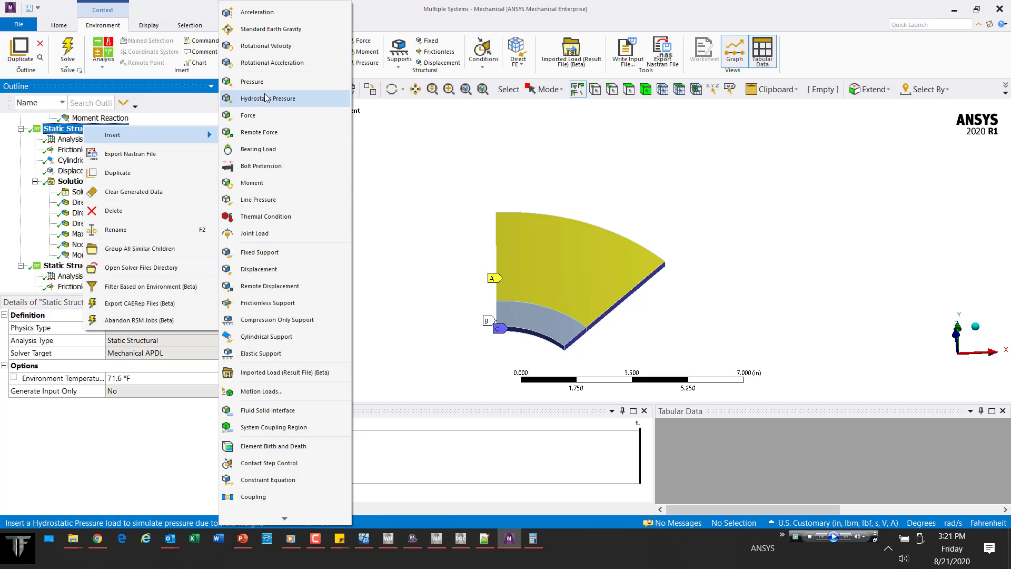
click(247, 116)
right_click(80, 164)
right_click(79, 175)
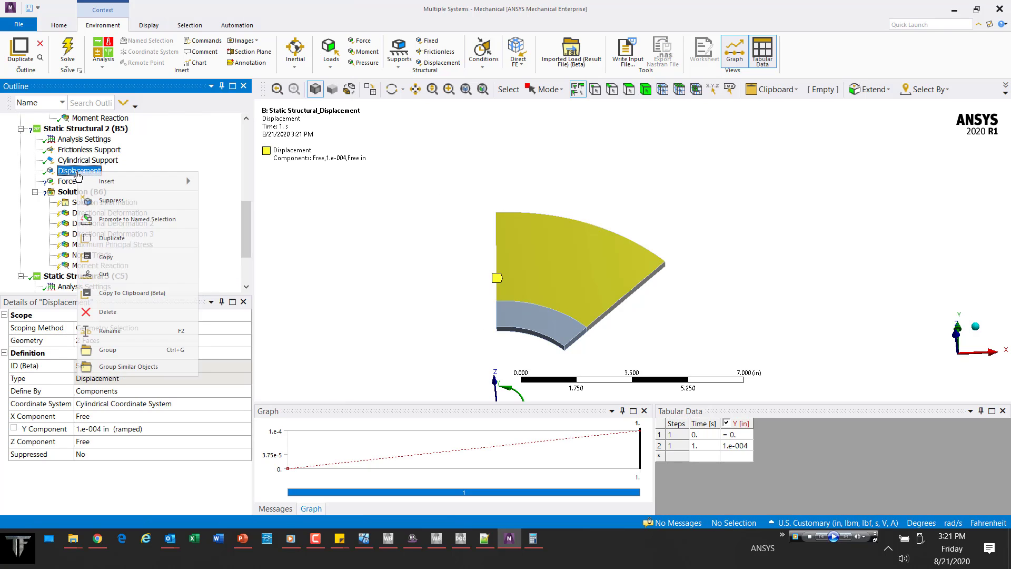
click(113, 195)
click(67, 181)
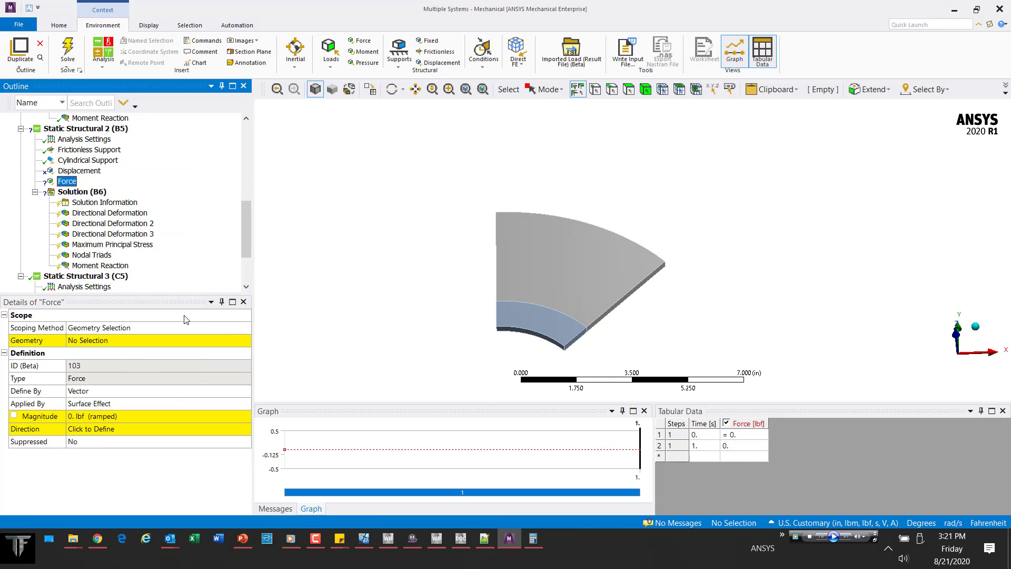
Scope the new Force to two faces, the large outer sector face on each side of the wedge
click(248, 327)
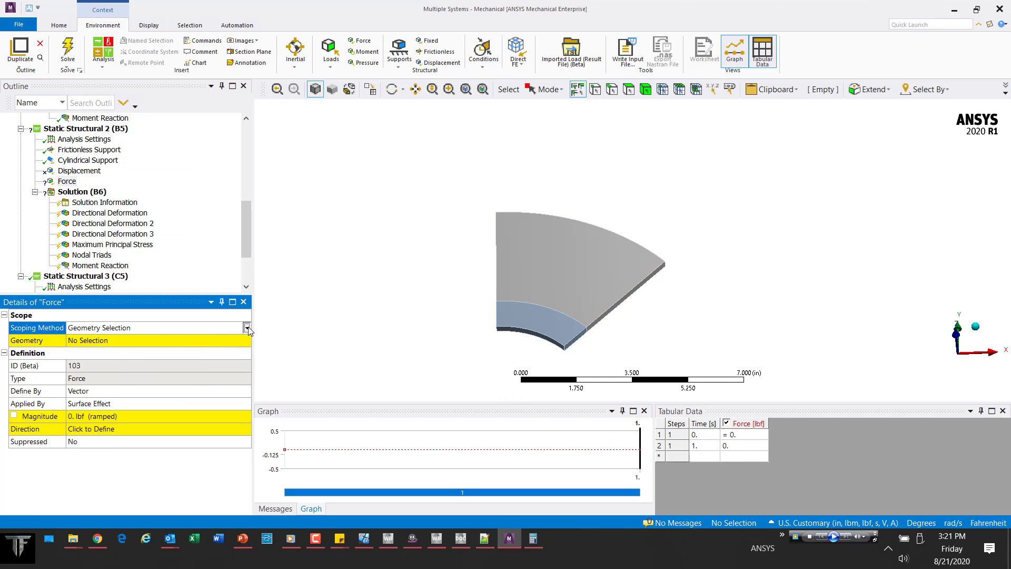
click(90, 340)
click(586, 278)
mouse_move(586, 278)
middle_down()
mouse_move(584, 199)
mouse_move(589, 295)
middle_up()
ctrl+click(523, 321)
click(150, 342)
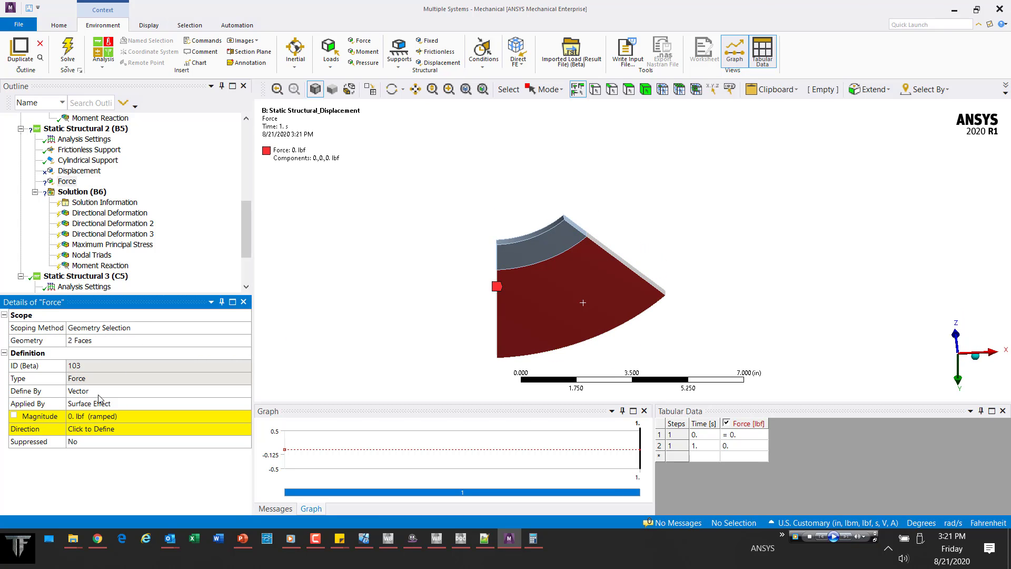
Define the Force by Components in the Cylindrical Coordinate System and set it to be applied by Direct
click(102, 395)
click(247, 391)
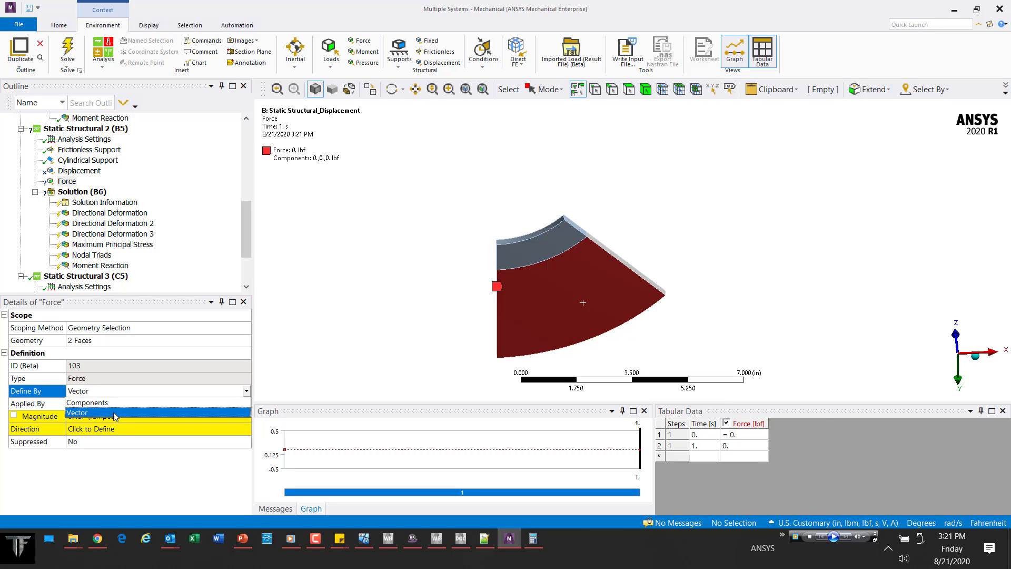
click(111, 411)
click(121, 416)
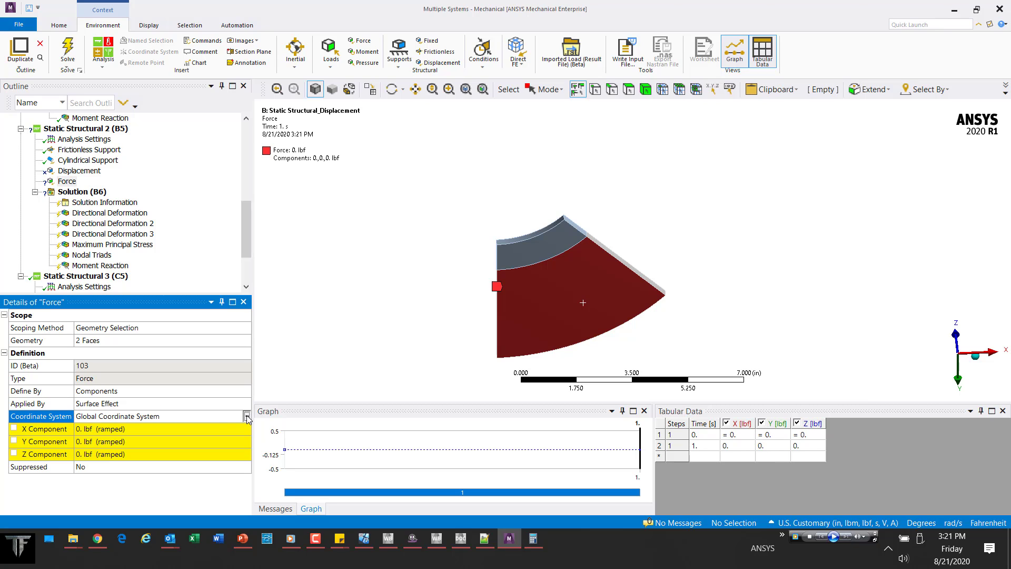
click(121, 416)
click(122, 436)
double_click(115, 403)
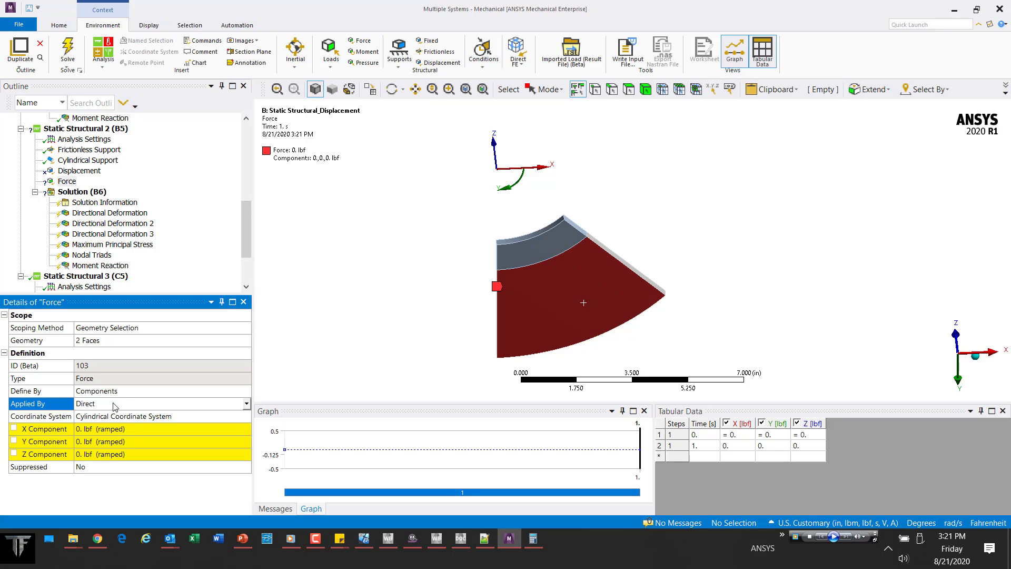
Set the Force's Y Component to 50 lbf
click(103, 442)
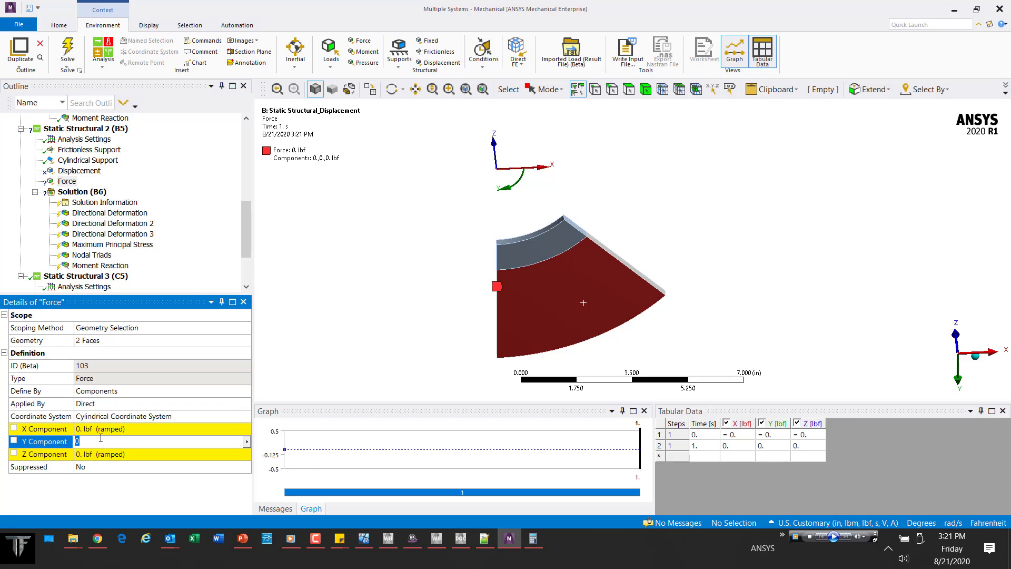
text(50)
key(Return)
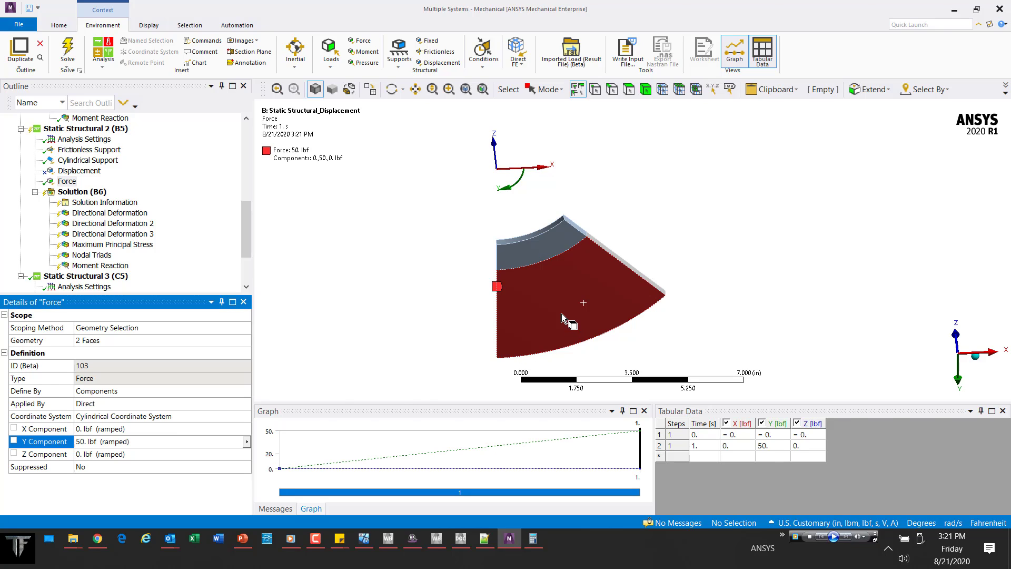
middle_drag(558, 302, 580, 294)
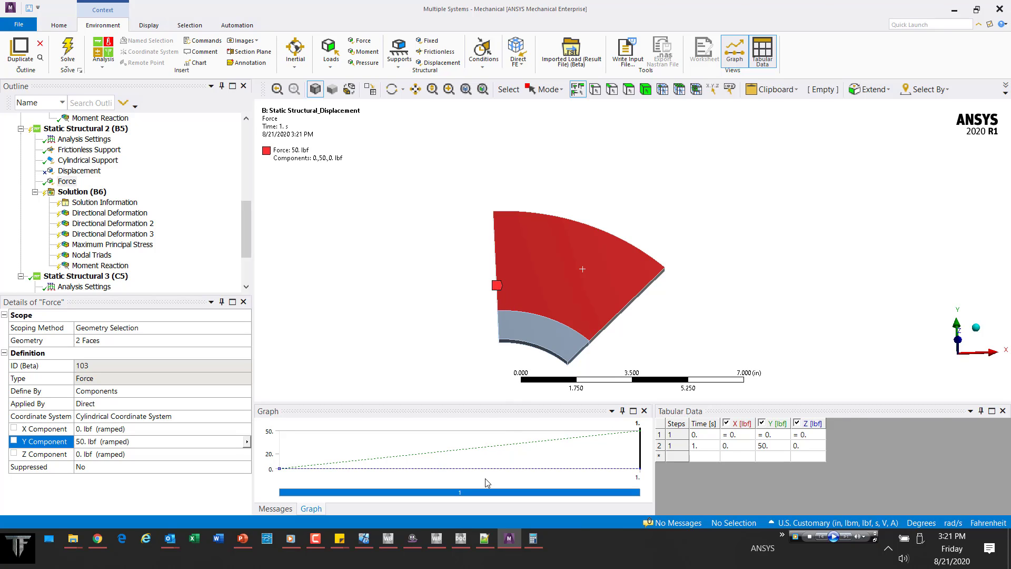
Switch to ANSYS Help Viewer and read the SFE command page, checking the structural PRES surface load label
click(461, 537)
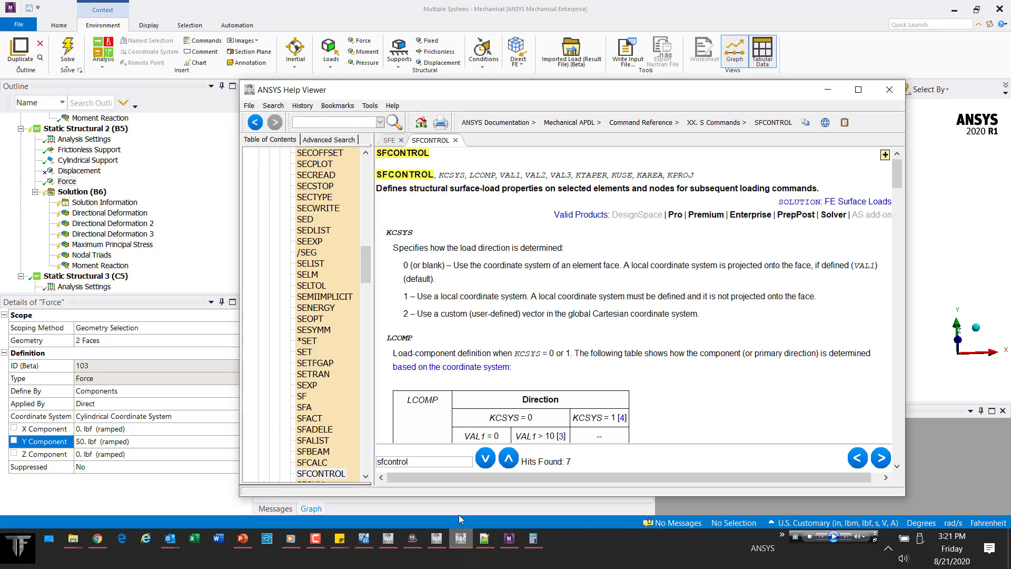
click(391, 141)
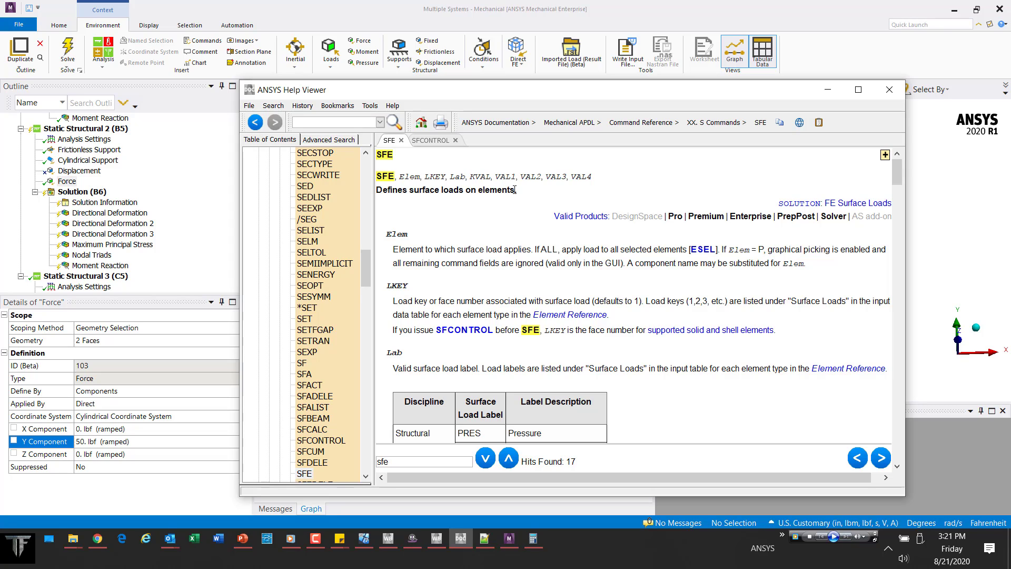
scroll(508, 279, down, 1)
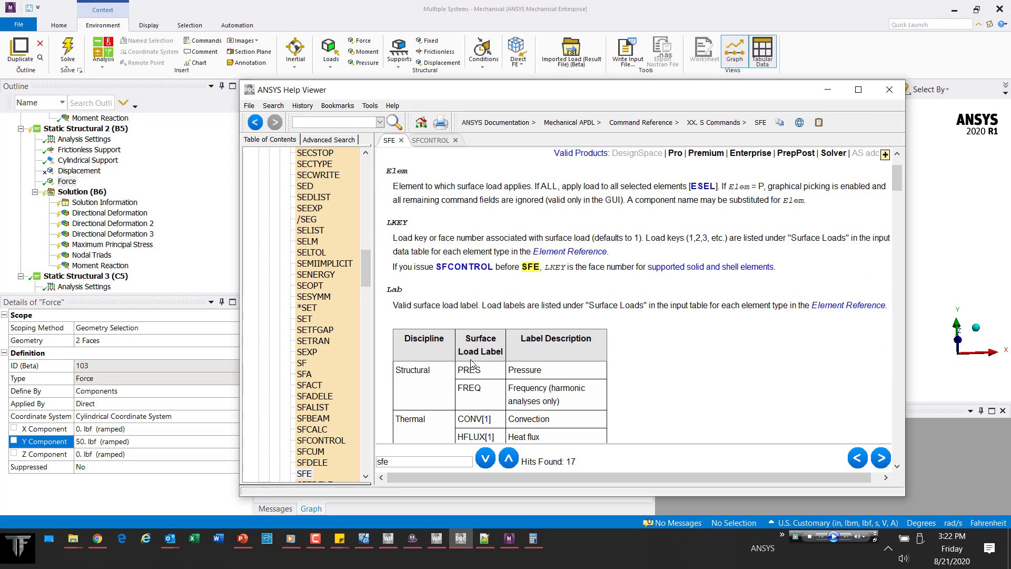
drag(457, 371, 557, 371)
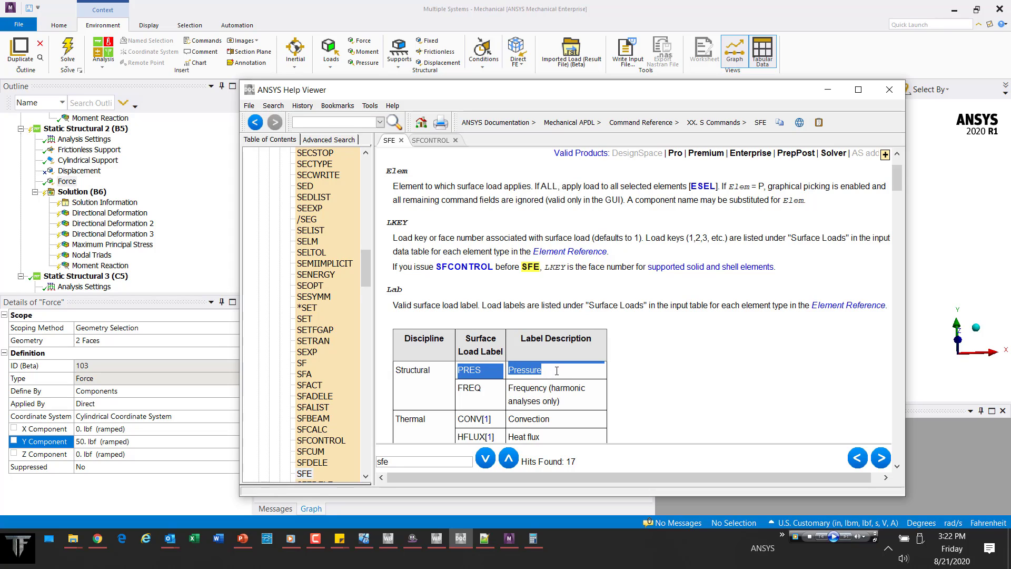
click(479, 371)
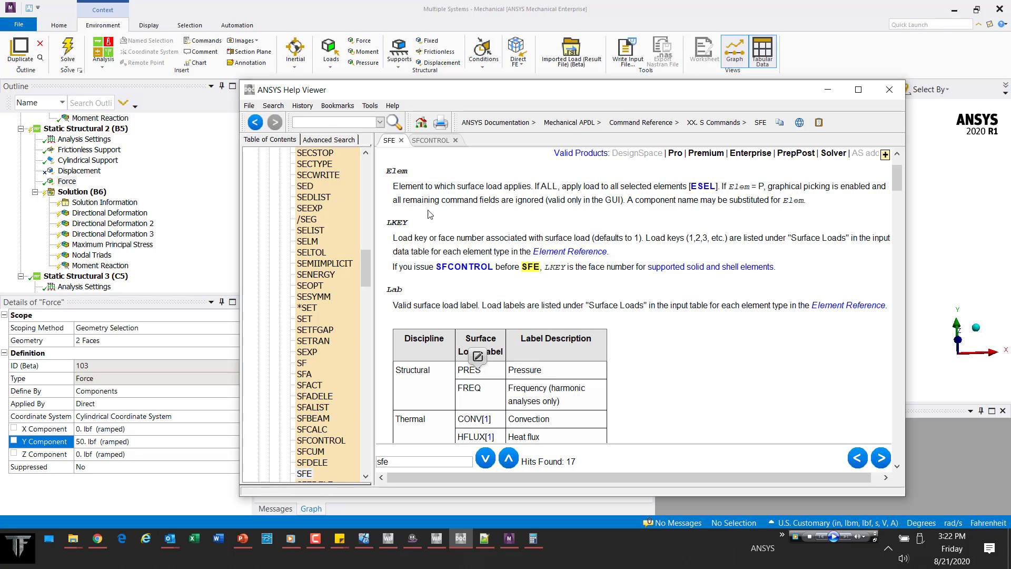
Read the SFCONTROL command's KCSYS option 1 on using a local coordinate system, and return to Mechanical
click(431, 140)
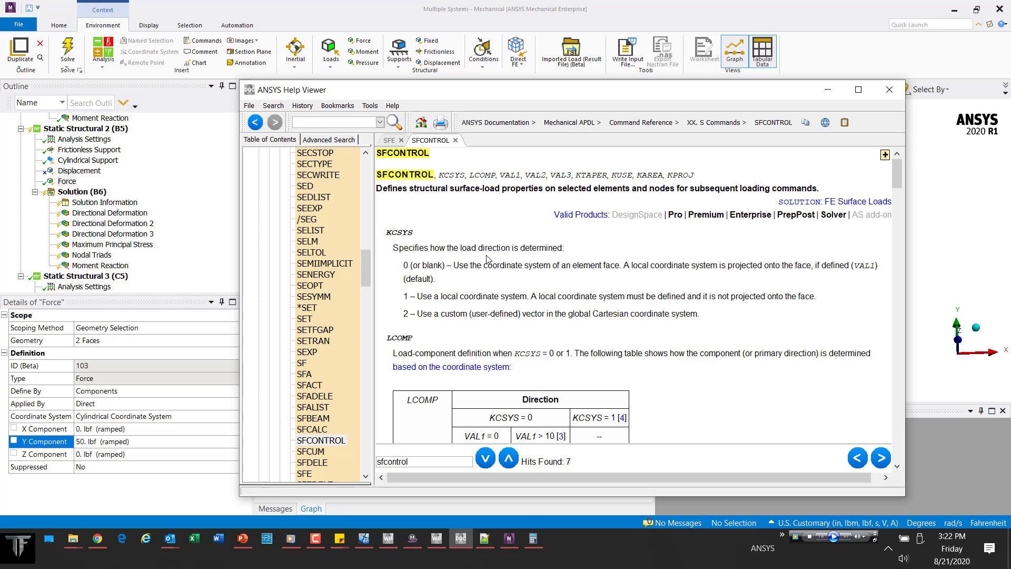
drag(405, 296, 533, 298)
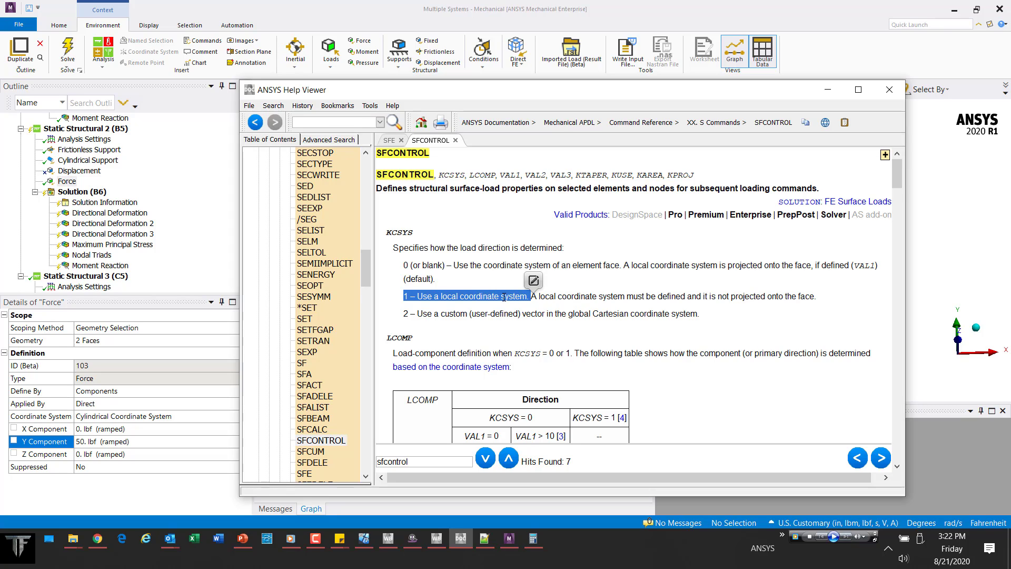
click(510, 297)
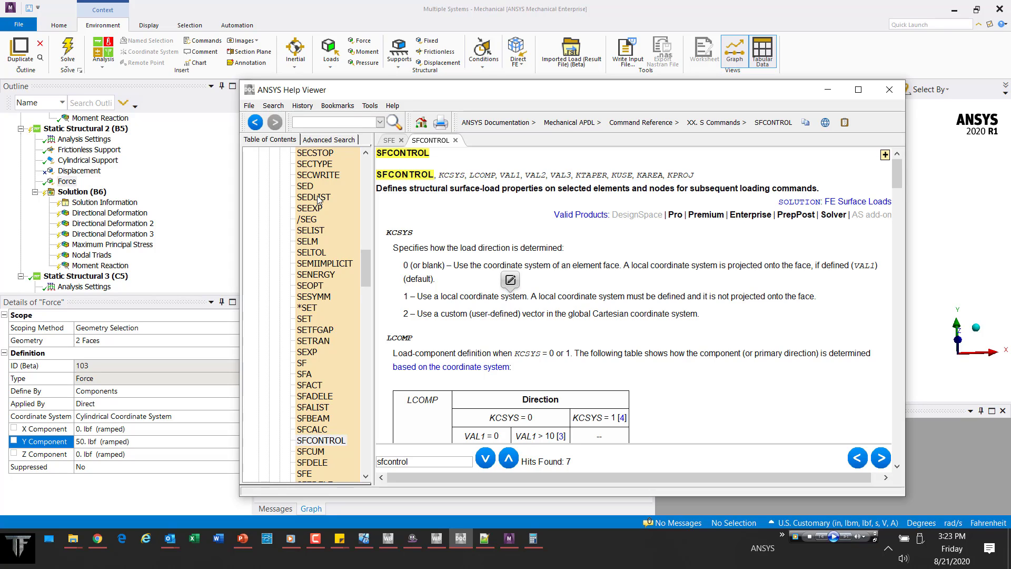
click(307, 6)
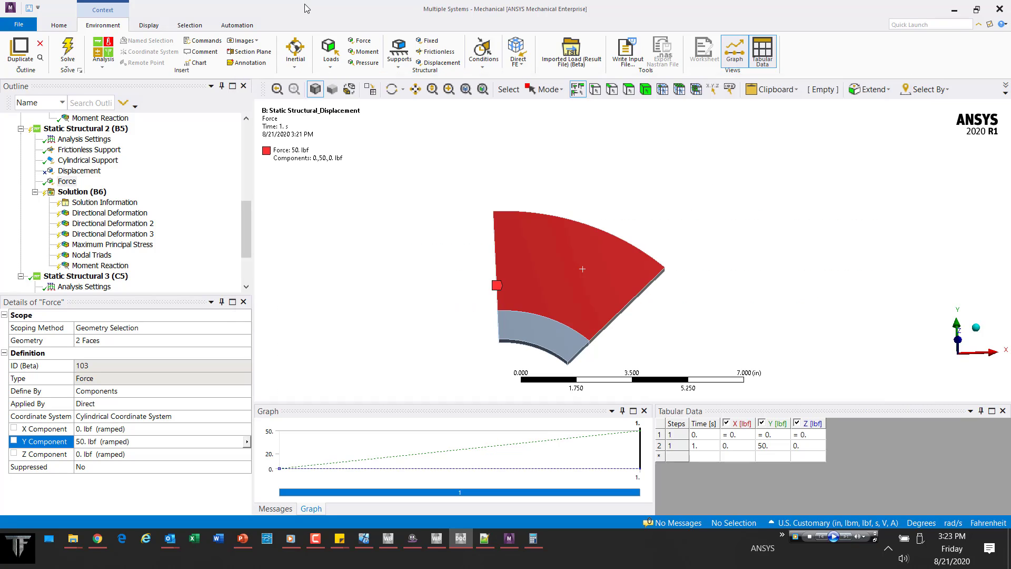
Review the Force load's scoping, coordinate system and component settings in Static Structural 2 (B5)
click(67, 182)
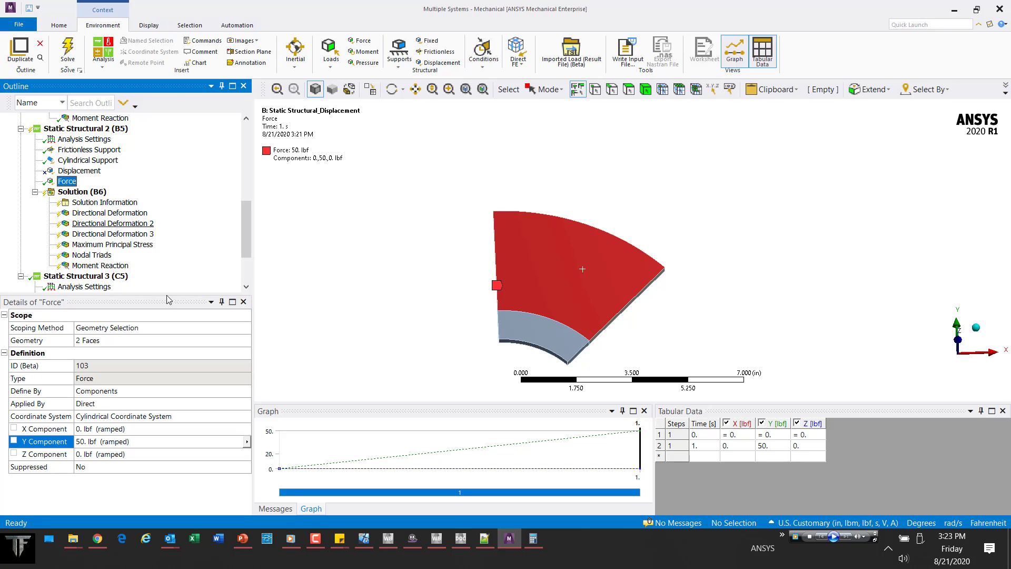
click(436, 539)
click(219, 184)
click(494, 185)
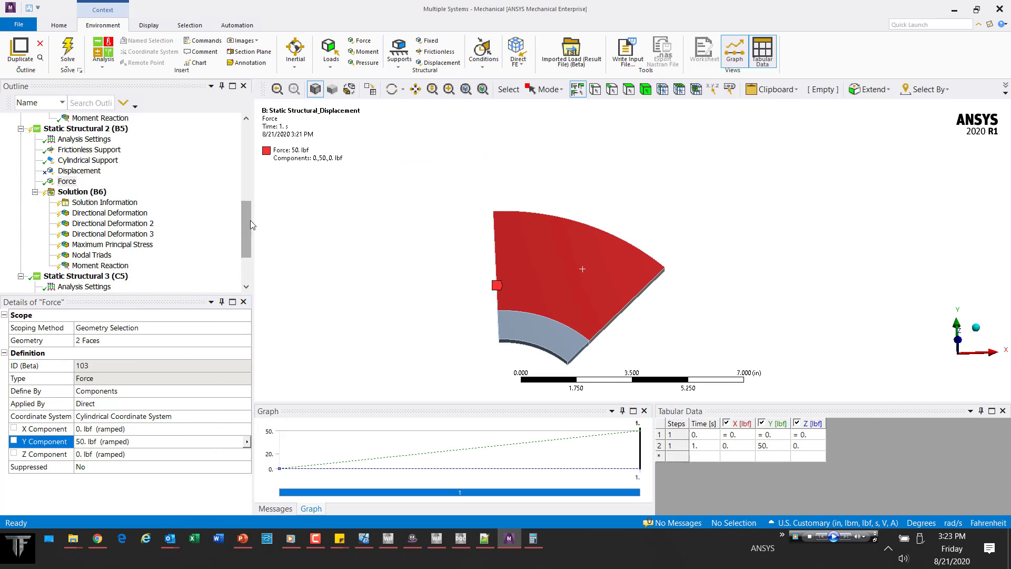
Compare the Moment load in Static Structural (A5) with the Remote Displacement load in Static Structural 3 (C5), collapsing Static Structural 2 (B5)
drag(246, 223, 253, 157)
scroll(252, 157, down, 2)
click(69, 223)
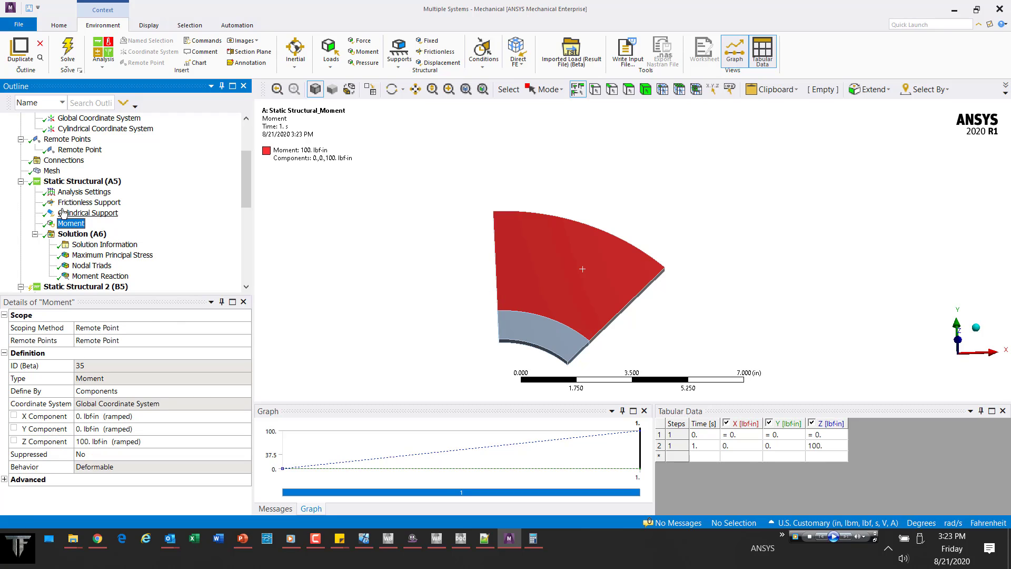
click(21, 181)
click(21, 191)
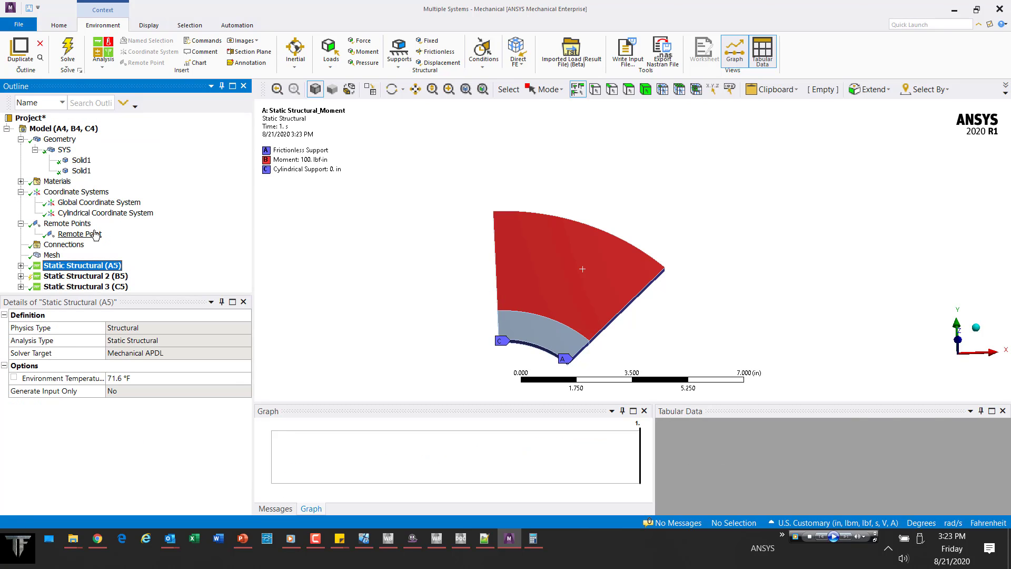
click(21, 265)
scroll(38, 250, down, 1)
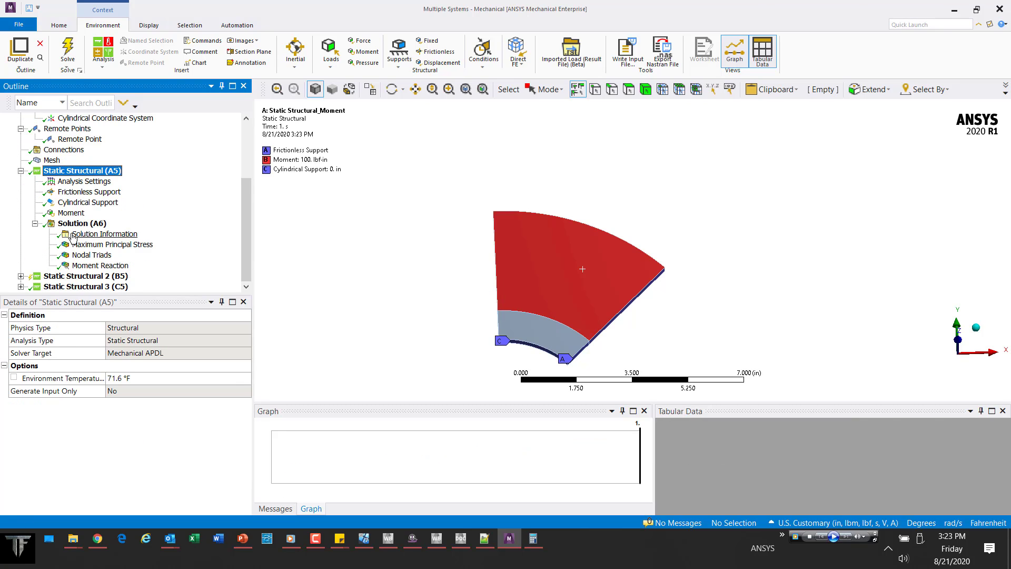
click(71, 212)
click(20, 287)
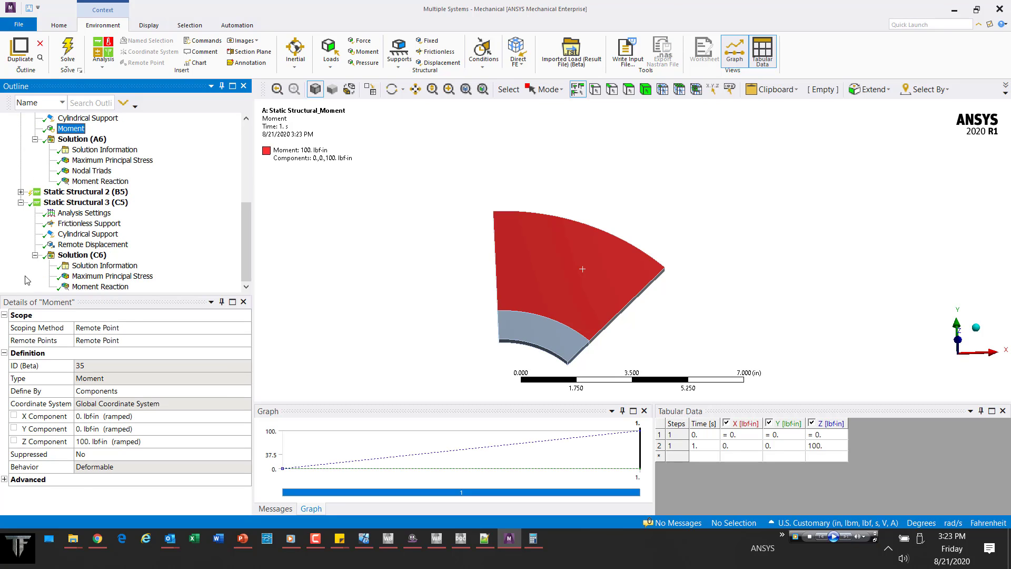
click(77, 246)
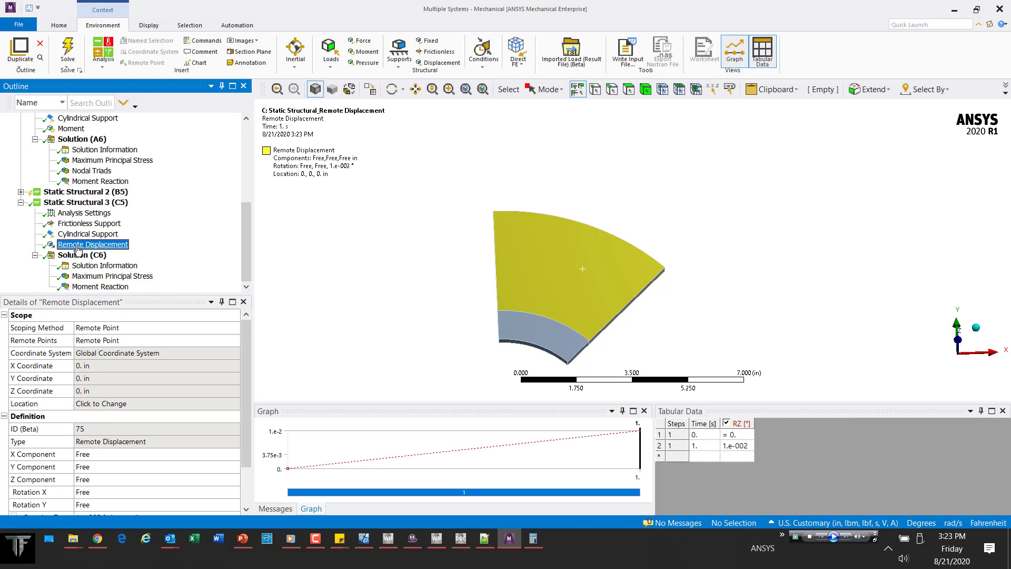